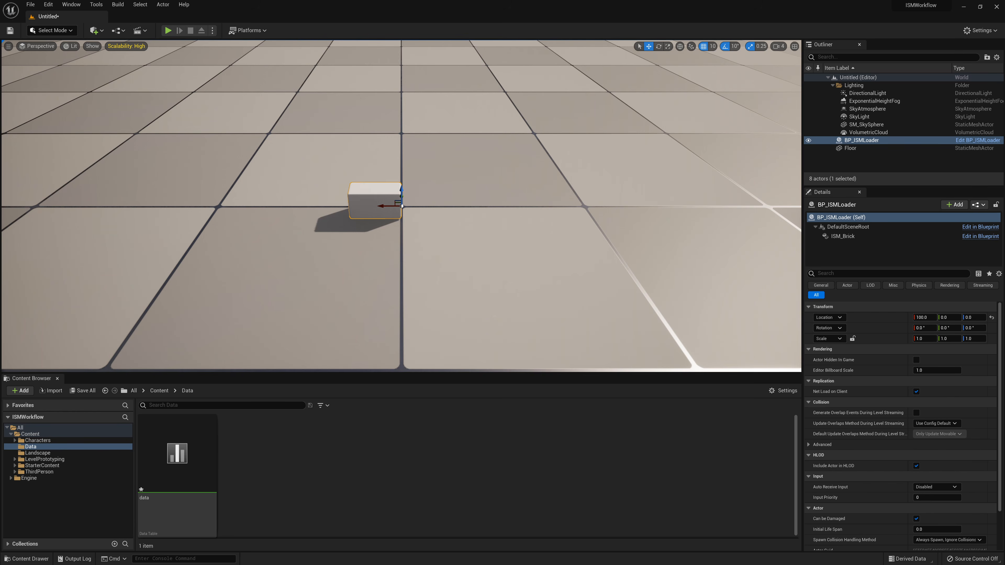
mouse_move(342, 190)
left_mouse_down("alt")
mouse_move(522, 190)
mouse_move(333, 190)
mouse_move(342, 190)
left_mouse_up("alt")
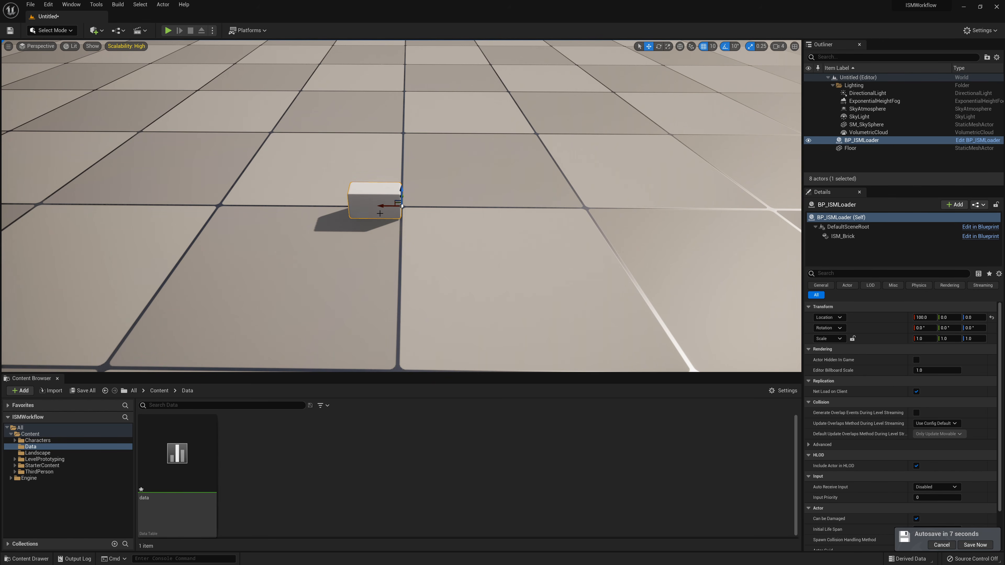
left_click_drag(402, 206, 401, 217, "alt")
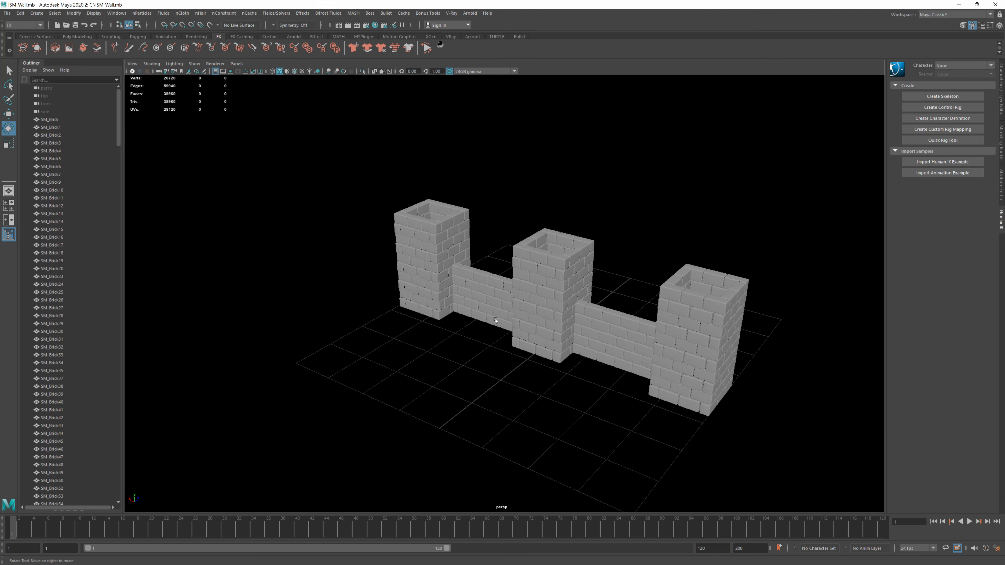
In Maya, select all brick objects of the wall, from SM_Brick through SM_Brick445.
left_click(495, 321)
left_click(611, 318)
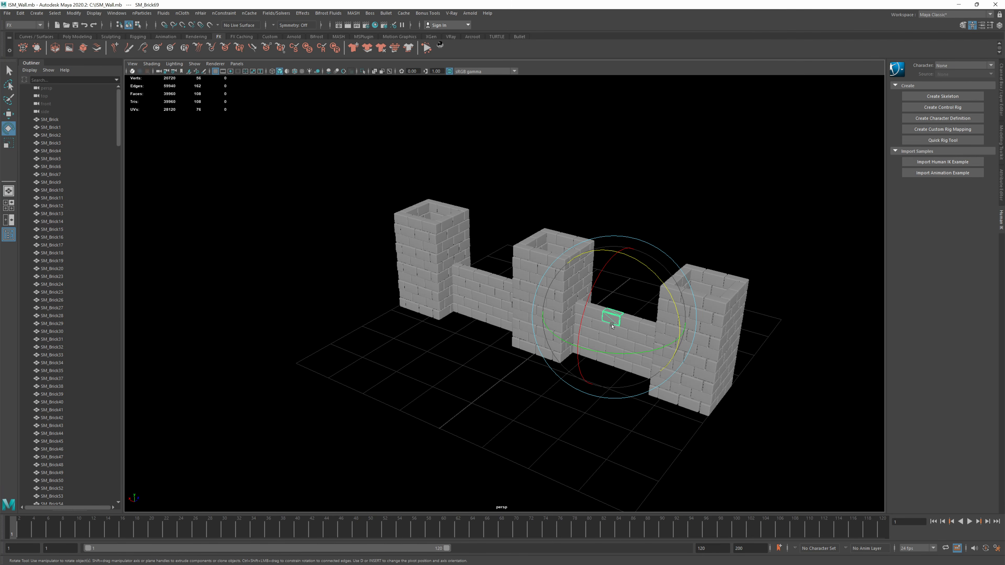
left_click(488, 319)
left_click(51, 119)
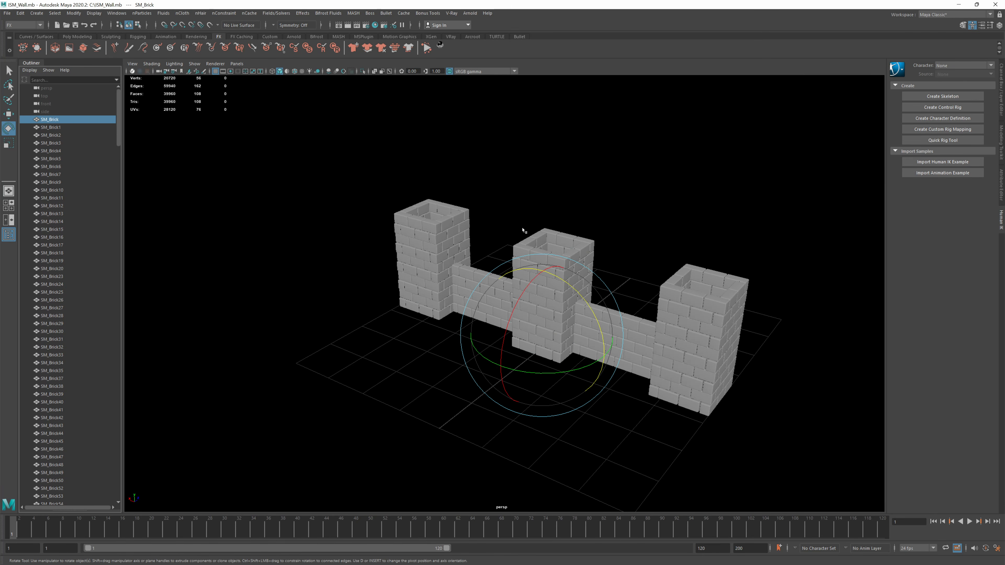
left_click_drag(118, 126, 86, 481)
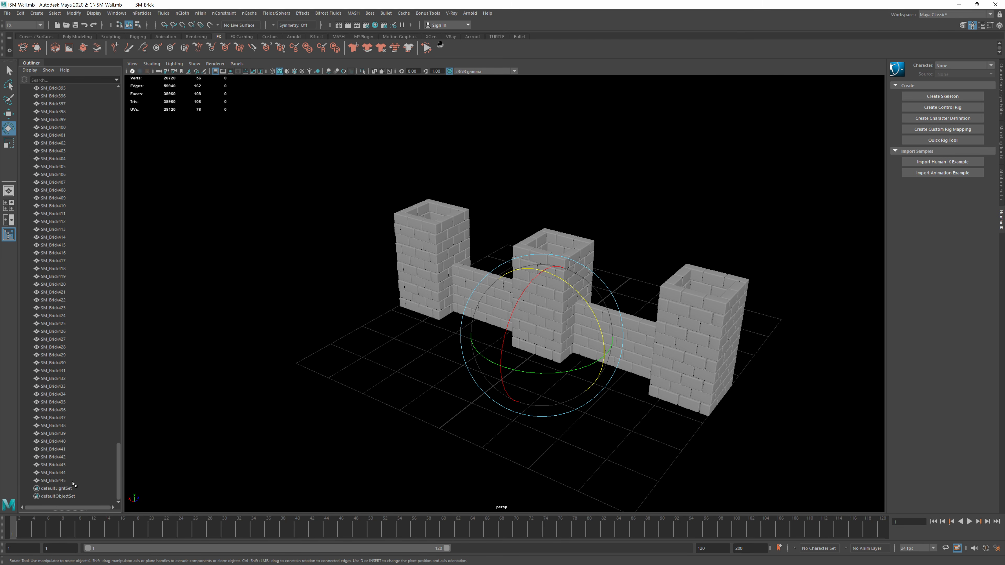
left_click(53, 482, "shift")
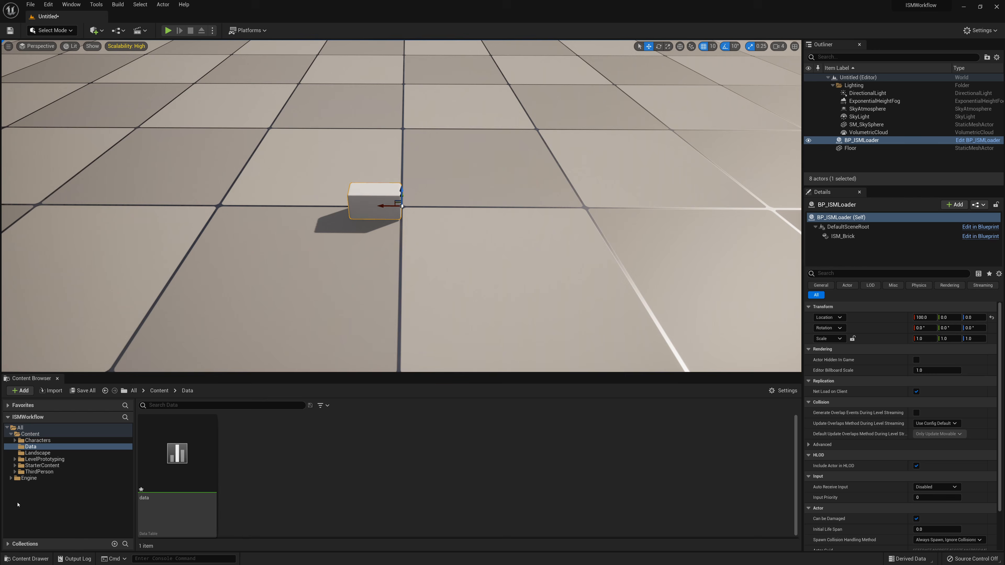
In Unreal Engine, reimport the data table from its source file and set the ISM_Brick component's mobility to Static.
right_click(155, 441)
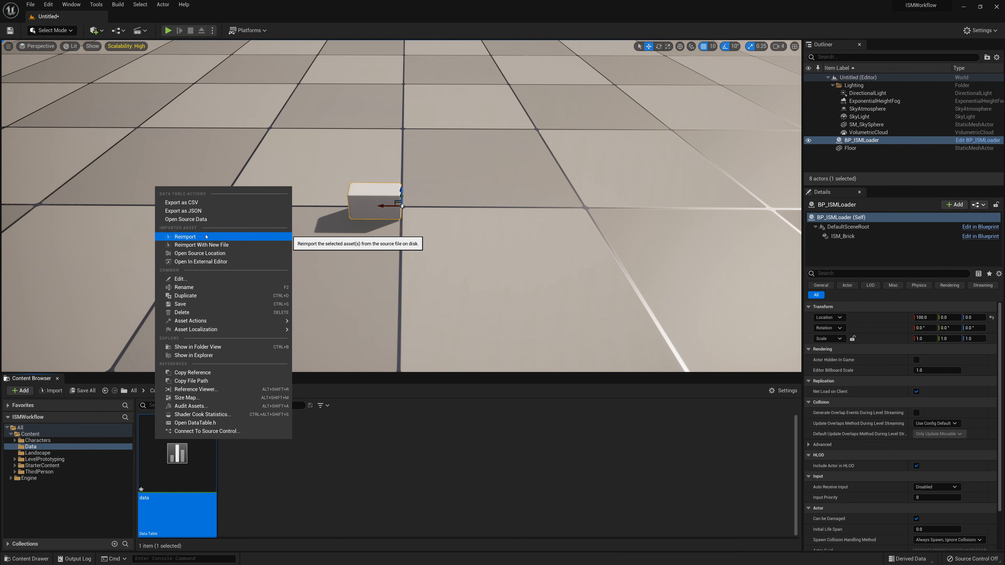
left_click(186, 237)
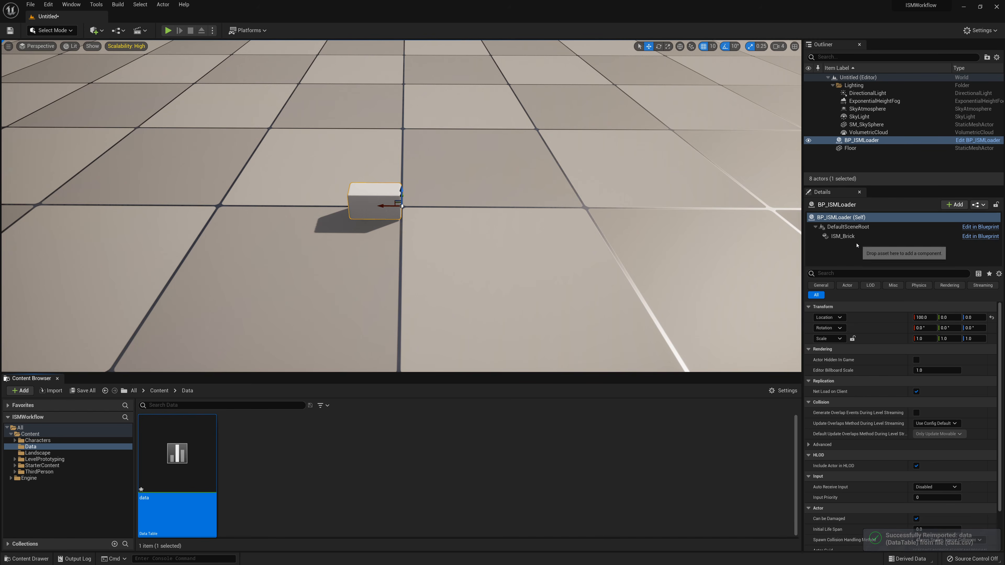
left_click(851, 237)
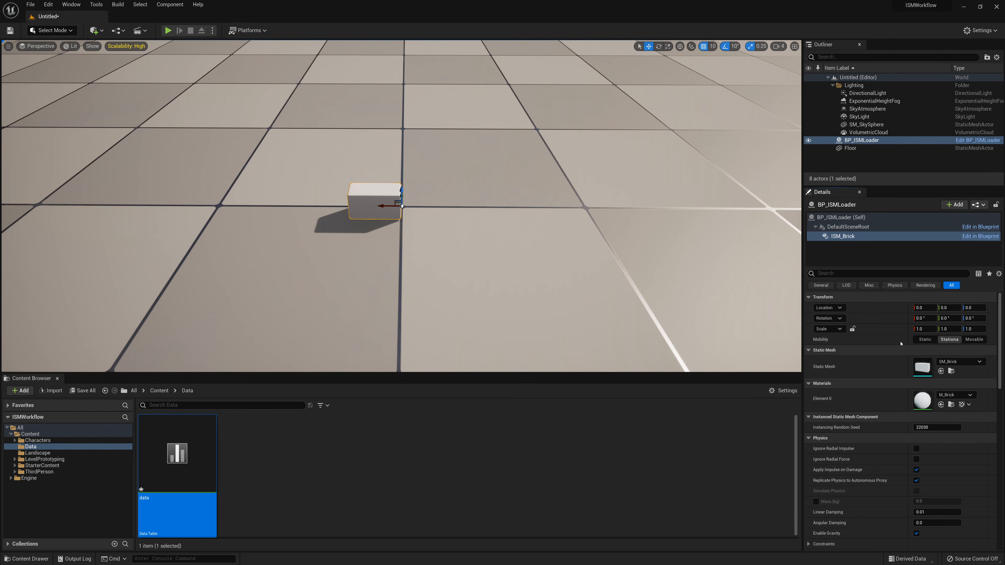
key("ctrl+z")
scroll(520, 229, "down", 10)
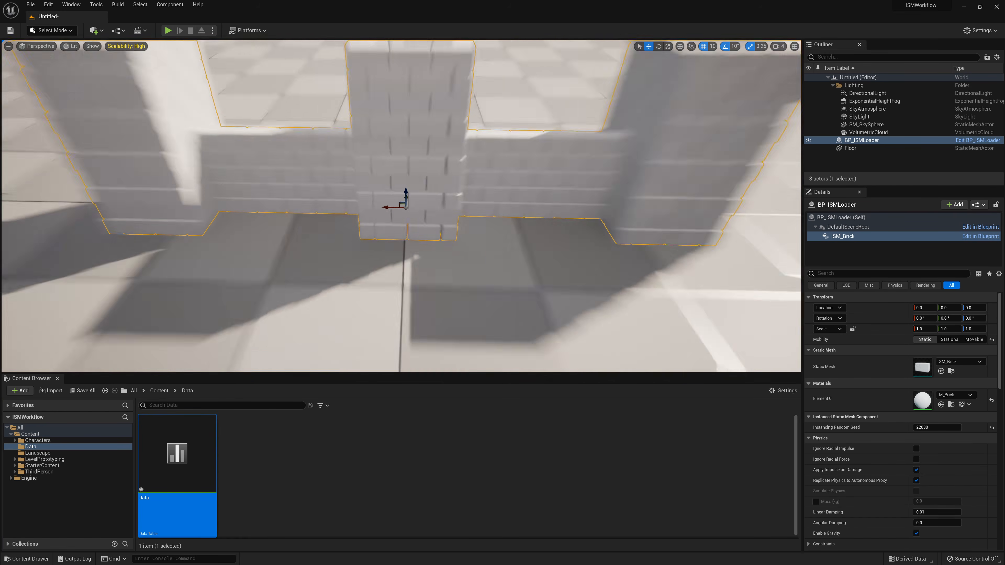
scroll(499, 220, "up", 8)
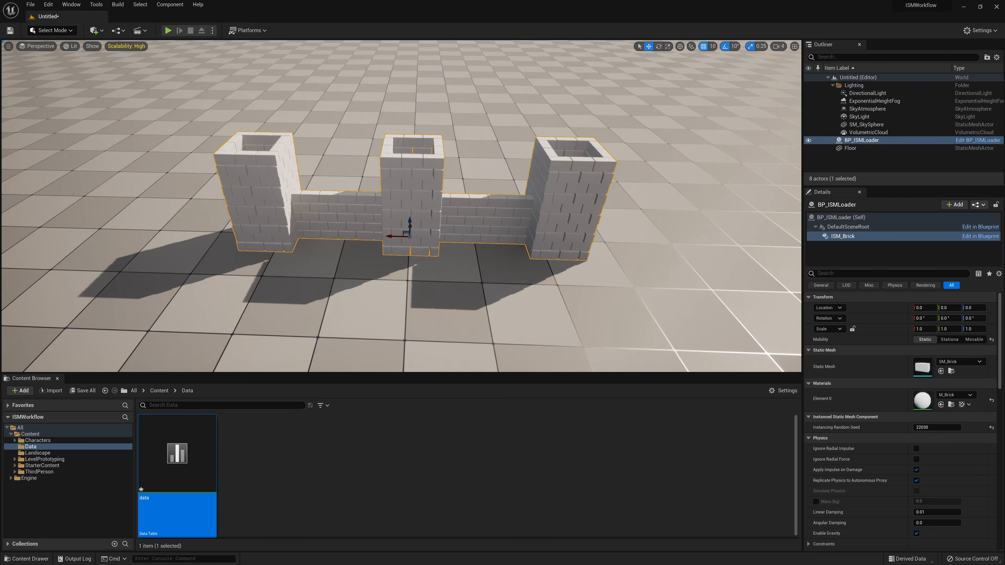
left_click_drag(499, 220, 375, 285, "alt")
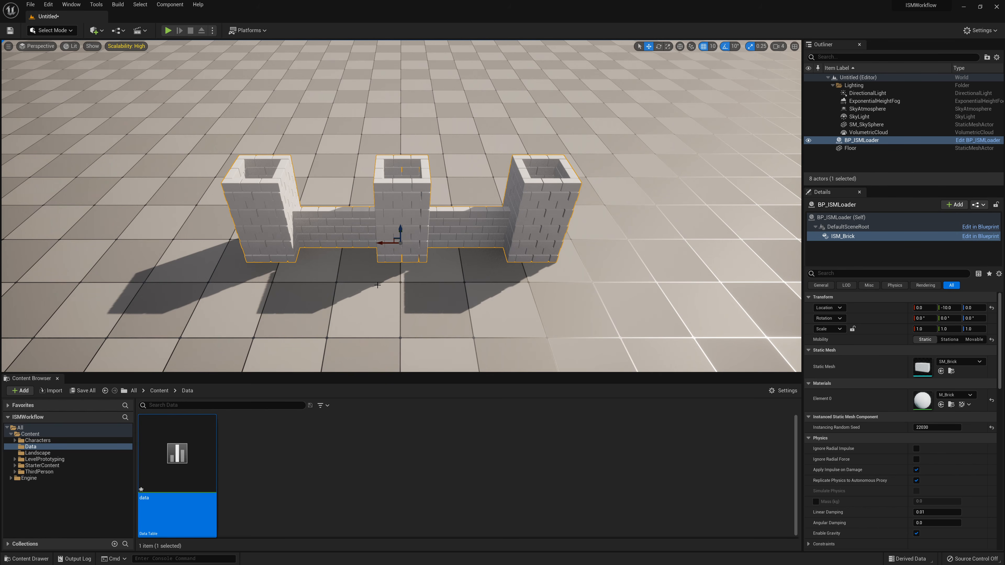
left_click_drag(377, 285, 372, 280, "alt")
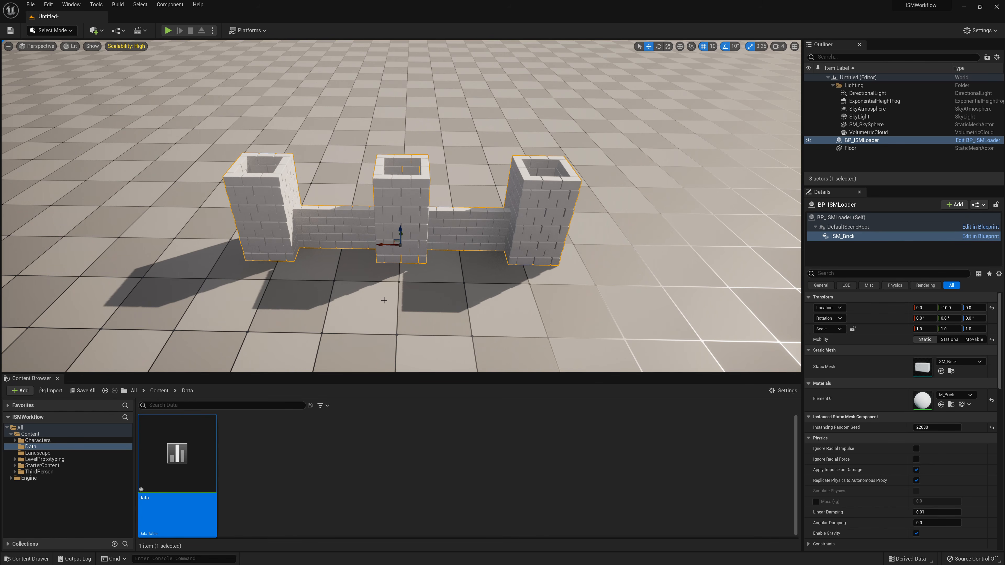
mouse_move(386, 300)
left_mouse_down("alt")
mouse_move(142, 296)
mouse_move(660, 303)
mouse_move(630, 300)
left_mouse_up("alt")
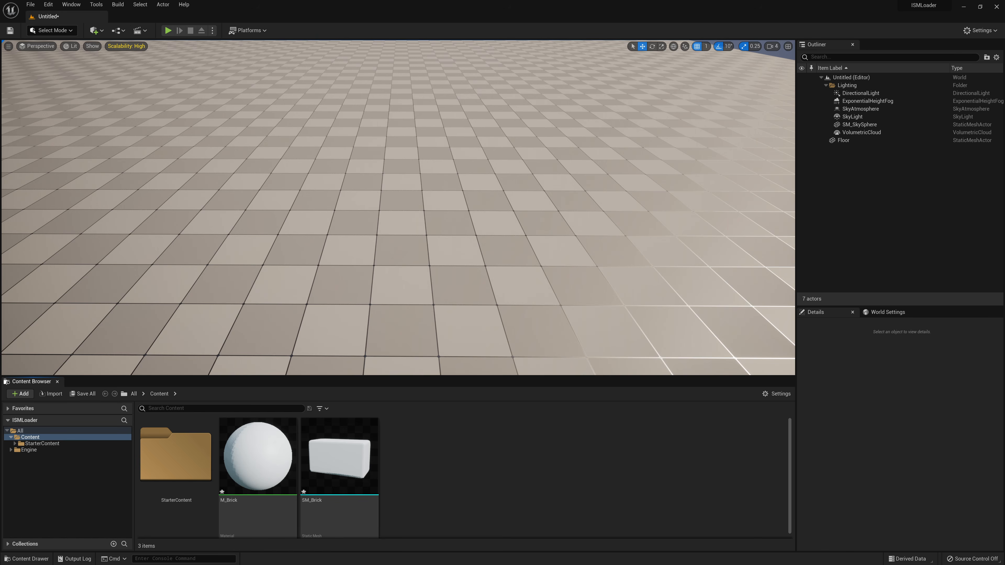
Place the SM_Brick mesh in the level and raise it above the floor to a Z location of 7.
mouse_move(330, 451)
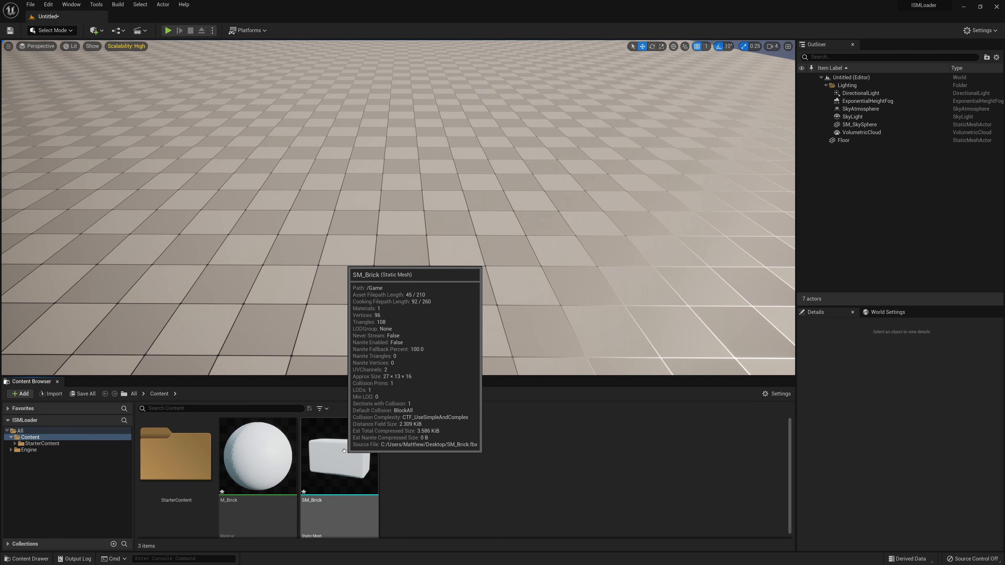
left_click_drag(344, 452, 406, 274)
key("f")
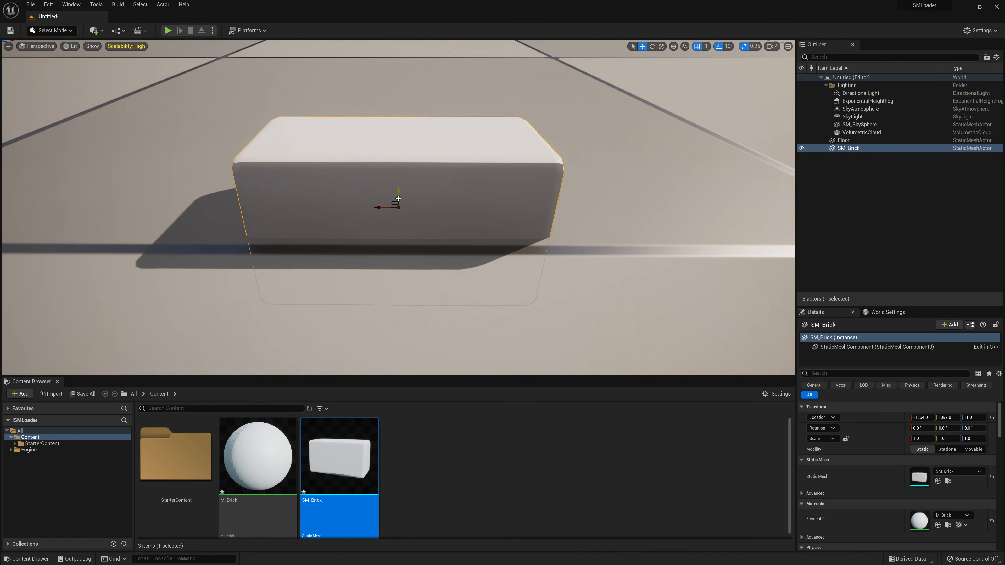
left_click_drag(400, 194, 401, 109)
key("s")
right_click_drag(400, 110, 402, 104)
key("w")
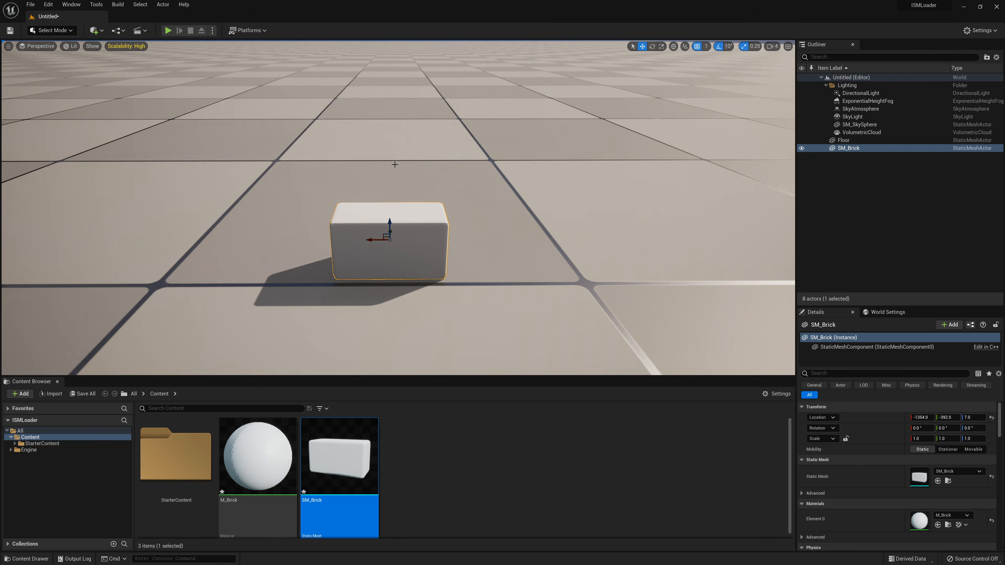
key("f")
left_click_drag(422, 186, 181, 190, "alt")
right_click_drag(180, 190, 175, 182)
key("s")
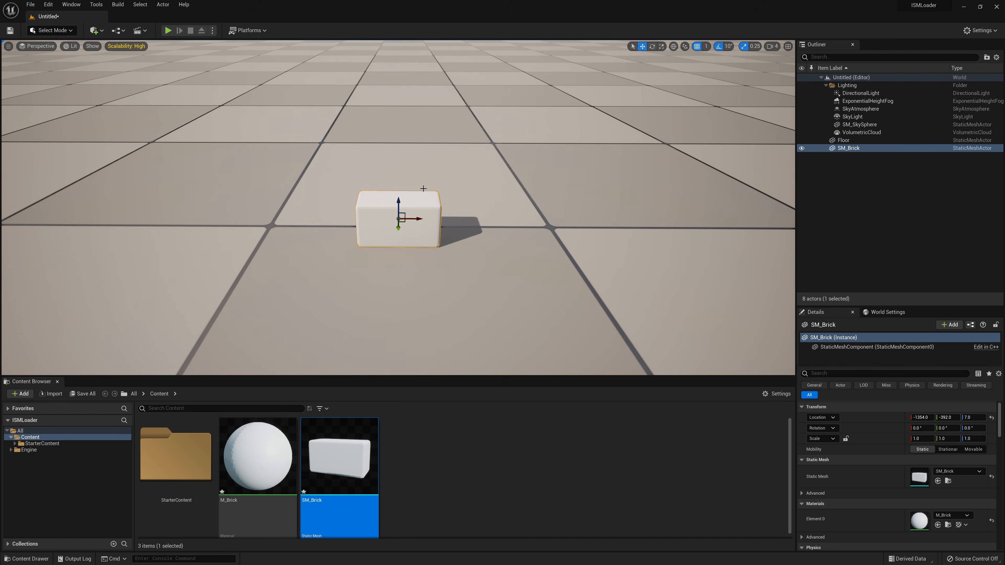
right_click_drag(384, 170, 352, 170)
left_click_drag(384, 169, 444, 194, "alt")
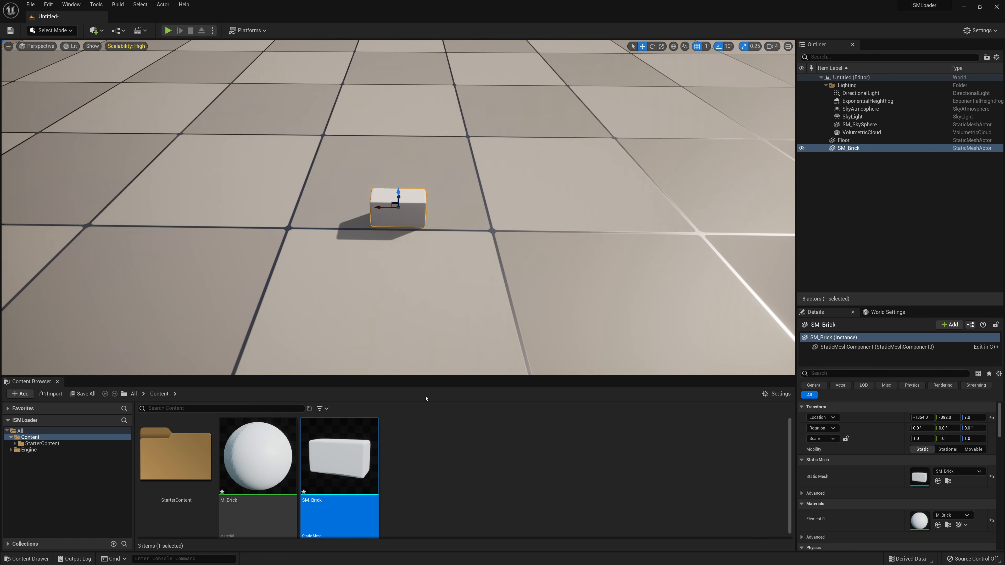
Create a Blueprint class with Actor as parent in the Content folder and name it BP_ISMBricks.
right_click(423, 434)
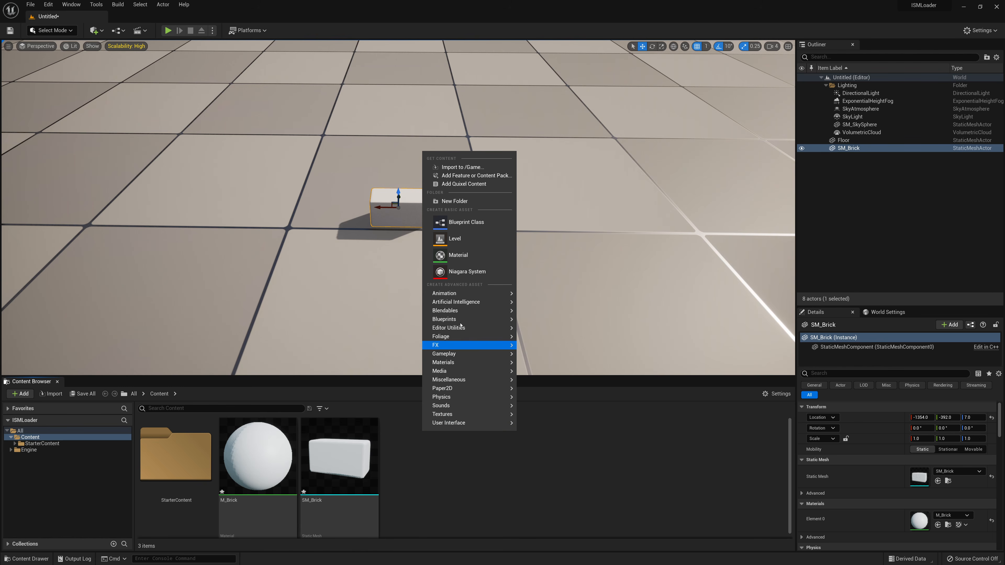
left_click(460, 222)
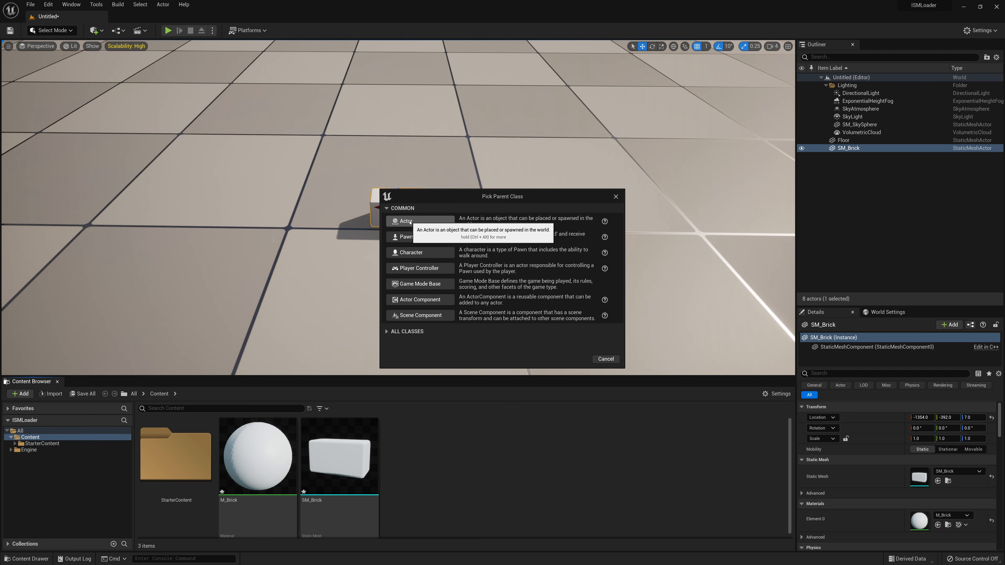
left_click(409, 221)
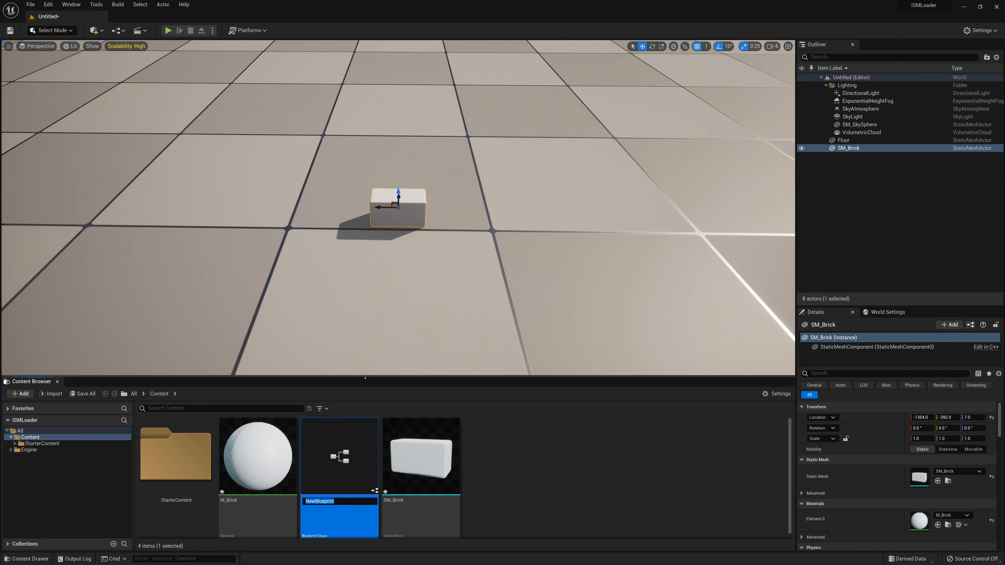
type("BP_ISMBricks")
key("Return")
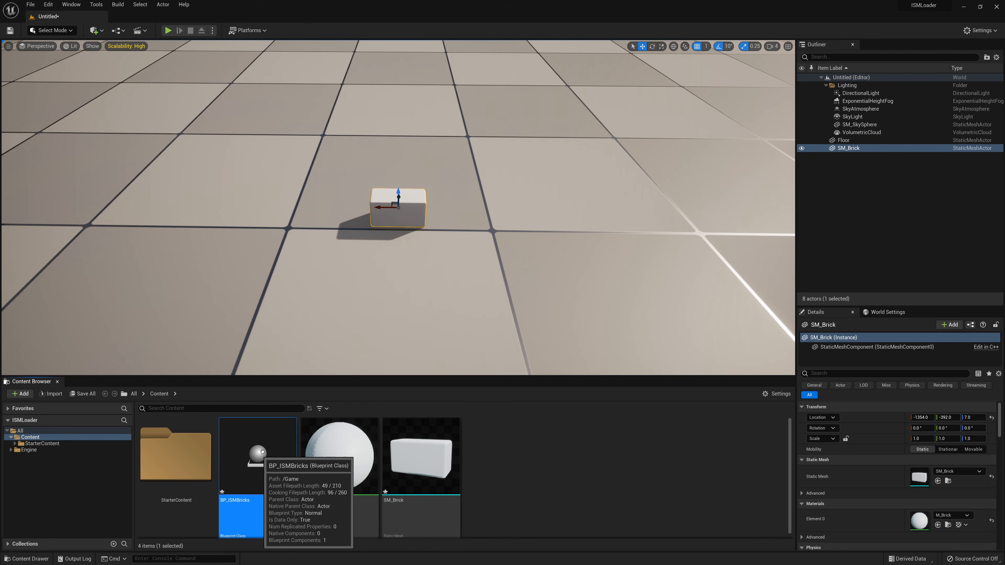
Open BP_ISMBricks and add an Instanced Static Mesh component named ISM_Bricks.
double_click(262, 452)
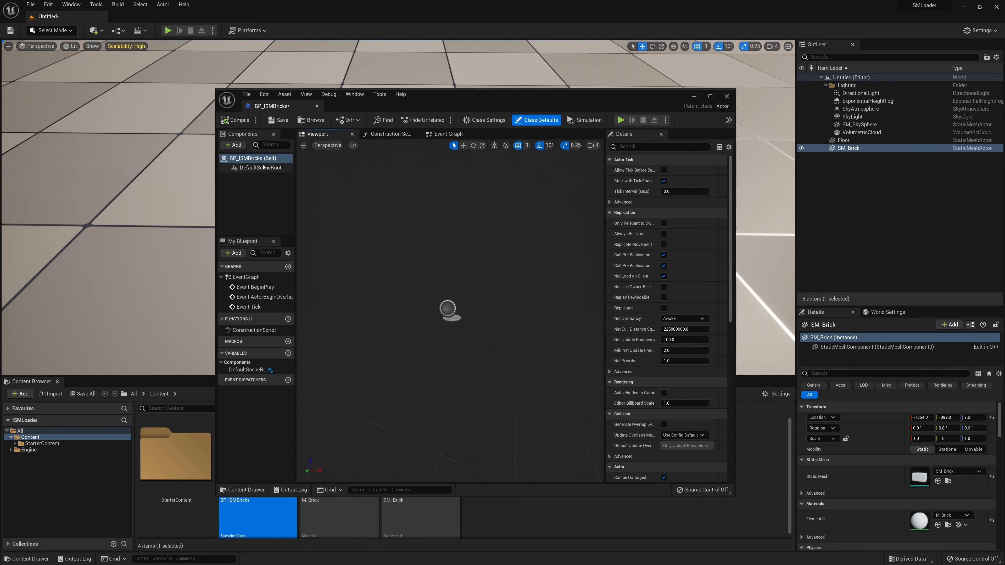
left_click(234, 147)
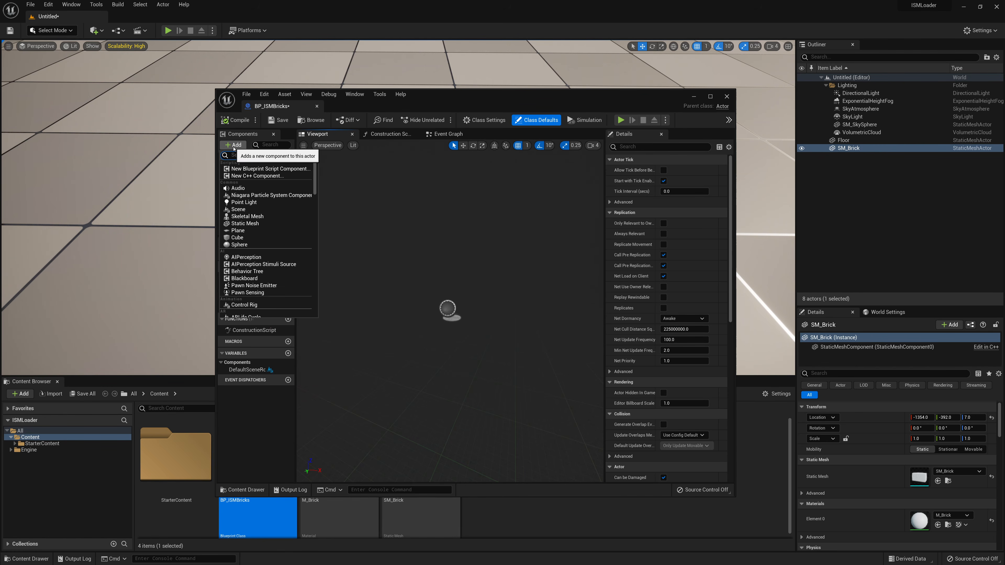
type("Inst")
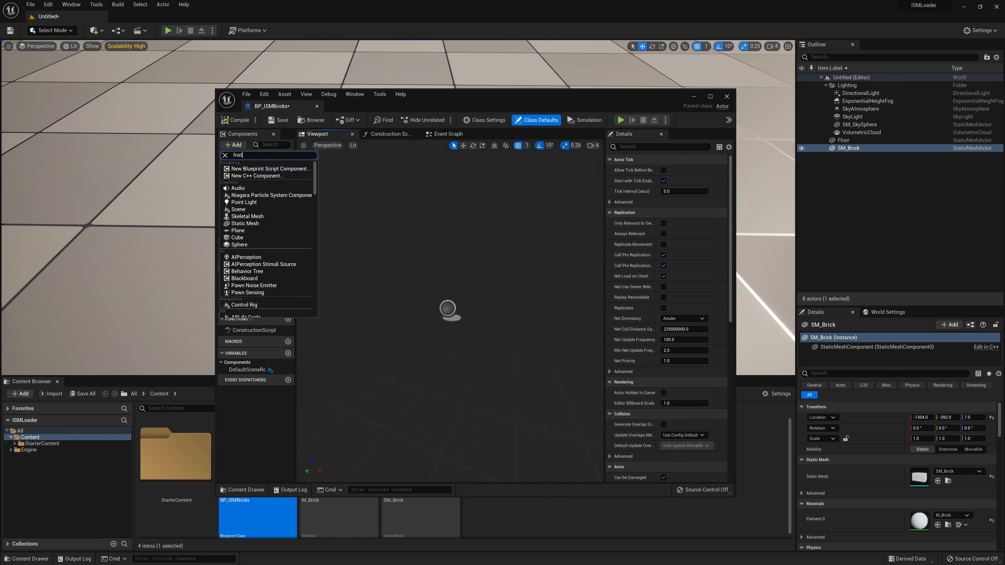
type("anced Static Mesh")
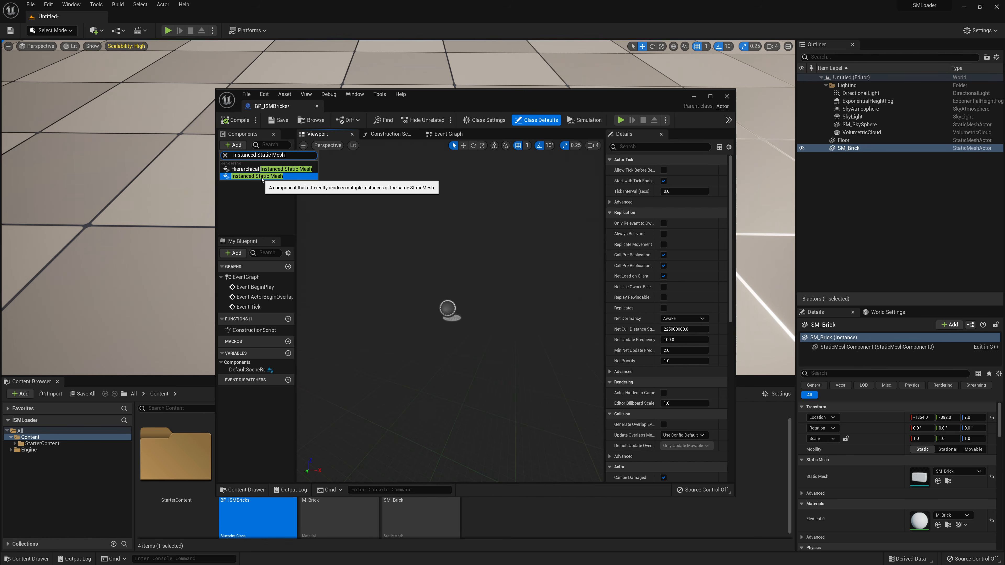
left_click(262, 178)
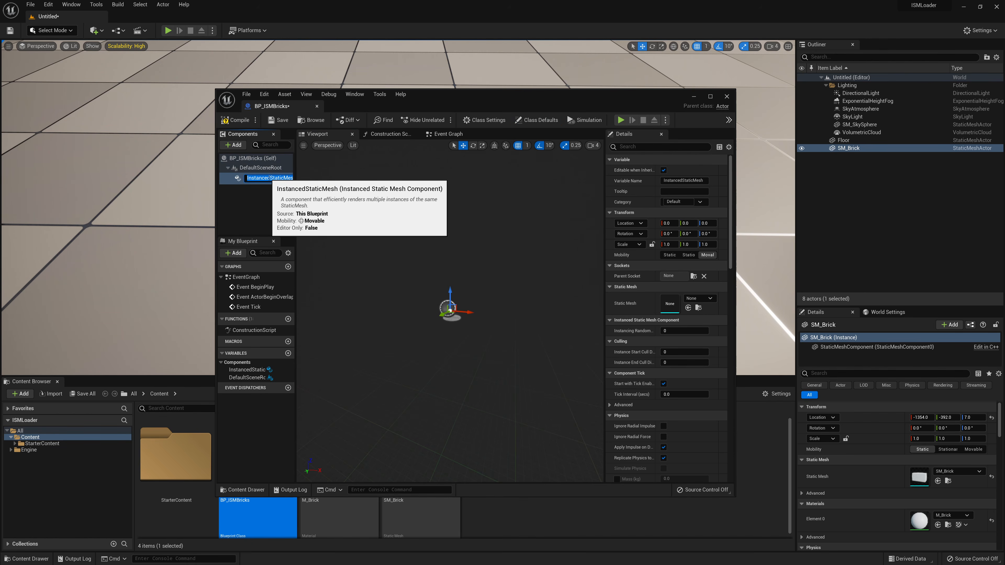
type("ISM")
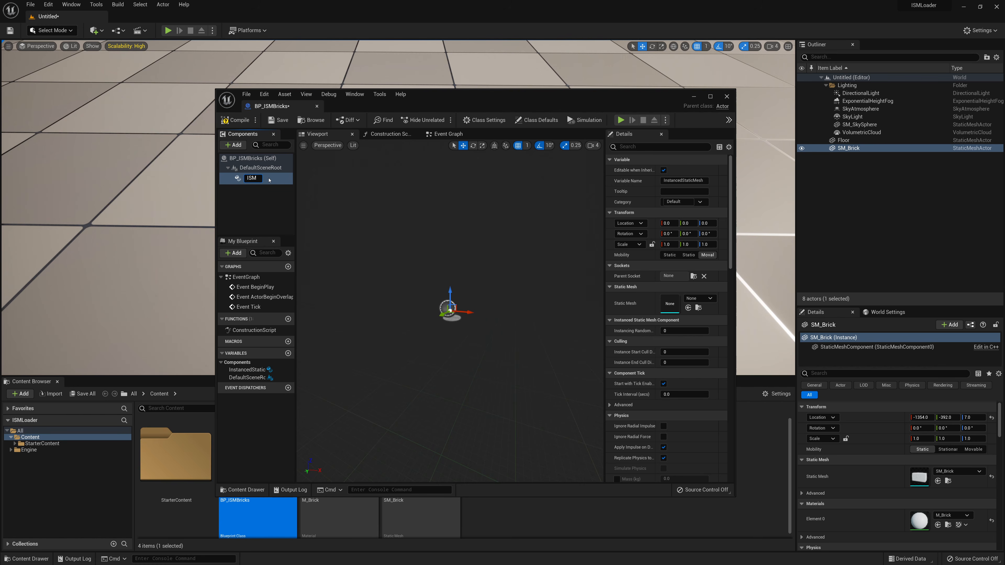
type("_Bricks")
key("Return")
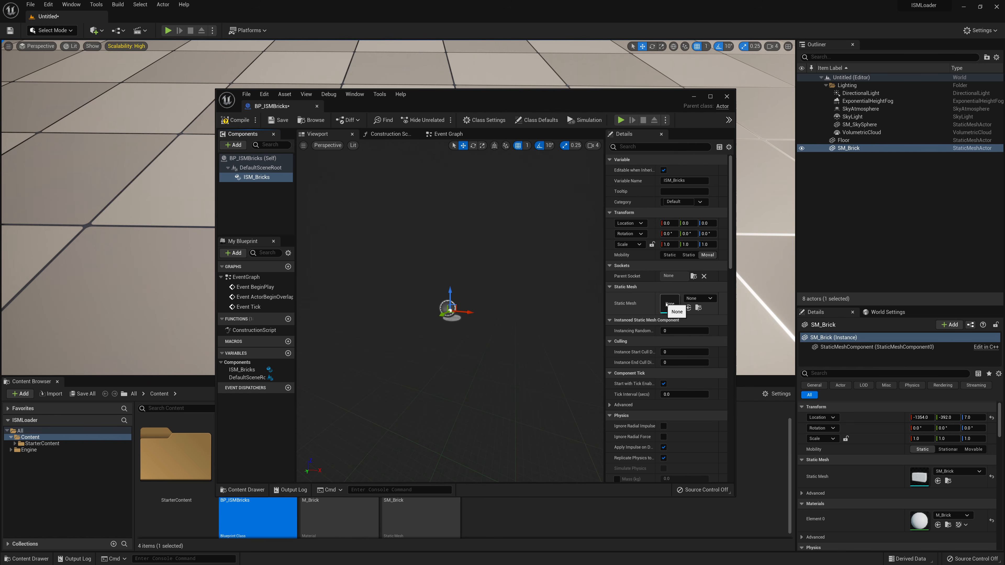
Enlarge the Blueprint editor window and assign SM_Brick as the static mesh of the ISM_Bricks component.
left_click(261, 177)
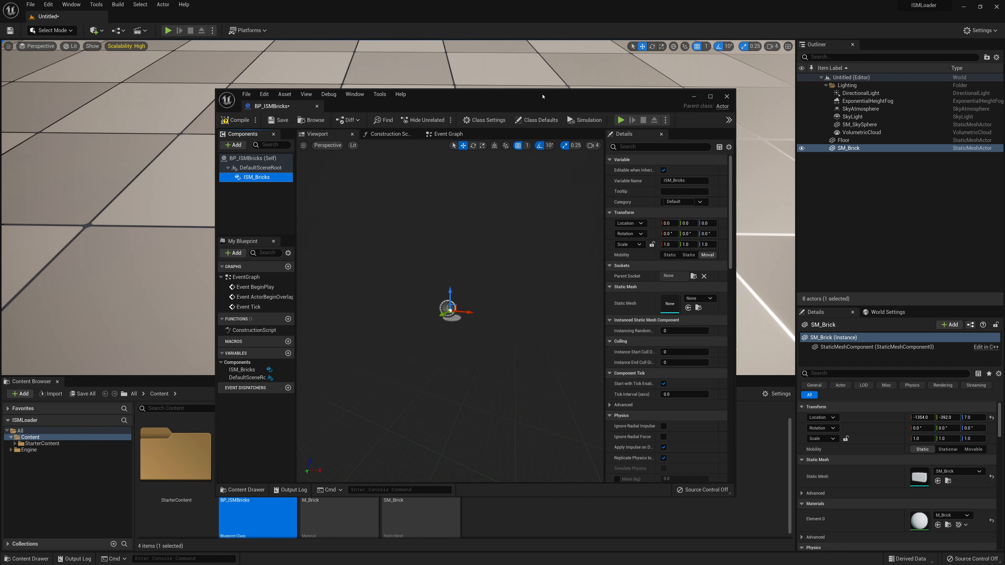
left_click_drag(542, 97, 434, 70)
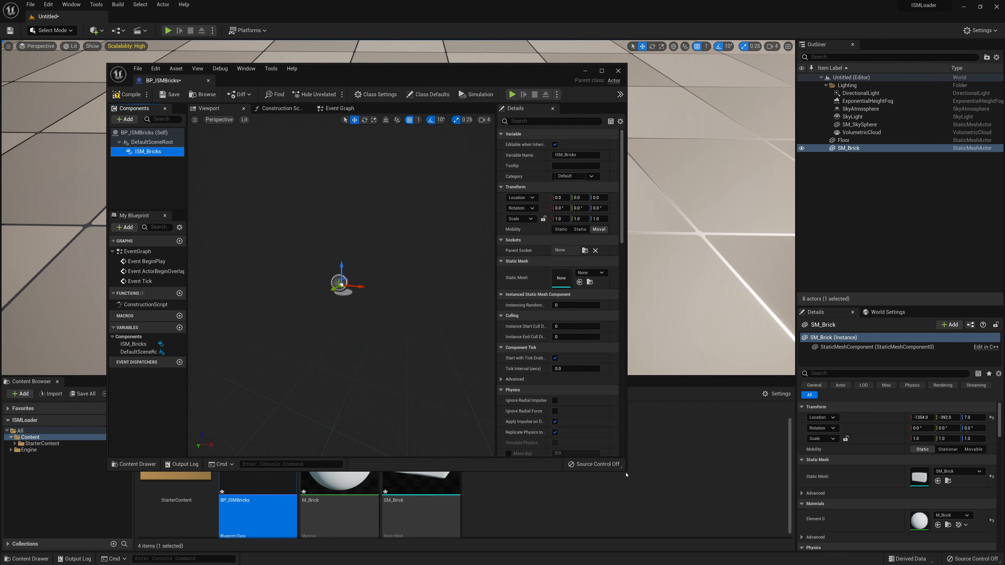
left_click_drag(625, 471, 761, 477)
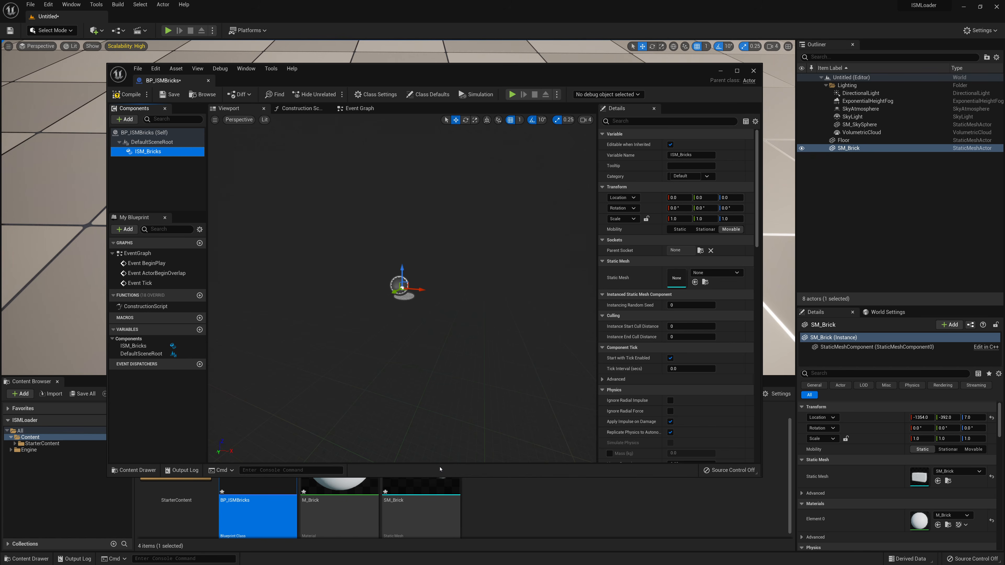
left_click_drag(440, 500, 676, 279)
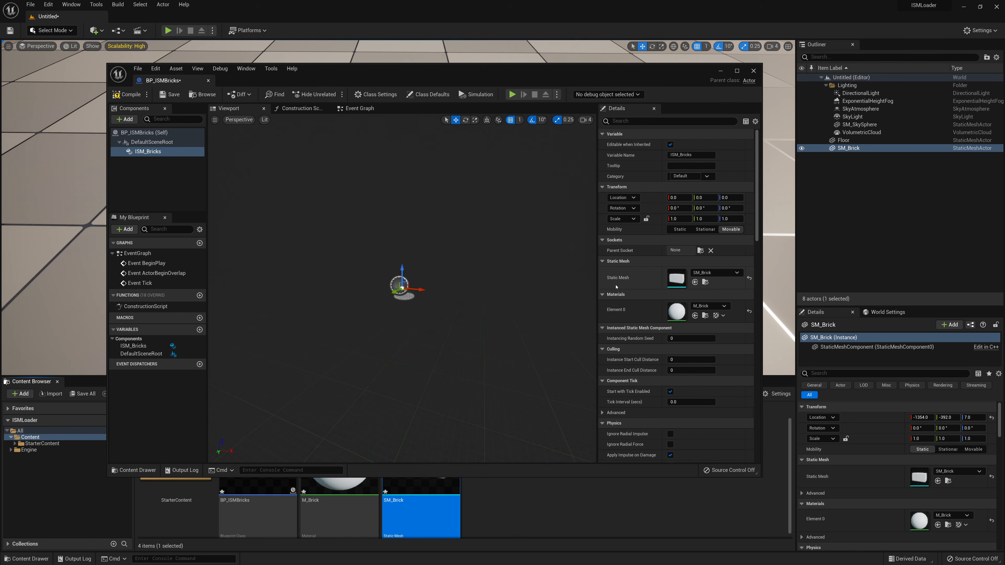
left_click(147, 152)
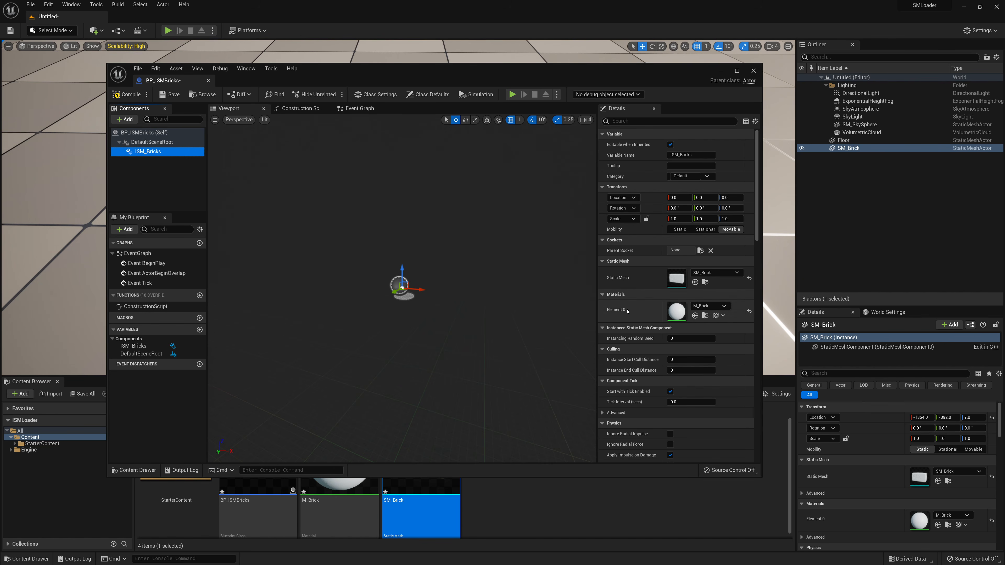
Add three instances to the ISM_Bricks component and lay the bricks side by side in a row, 28 units apart.
right_click_drag(490, 271, 518, 271)
key("w")
key("f")
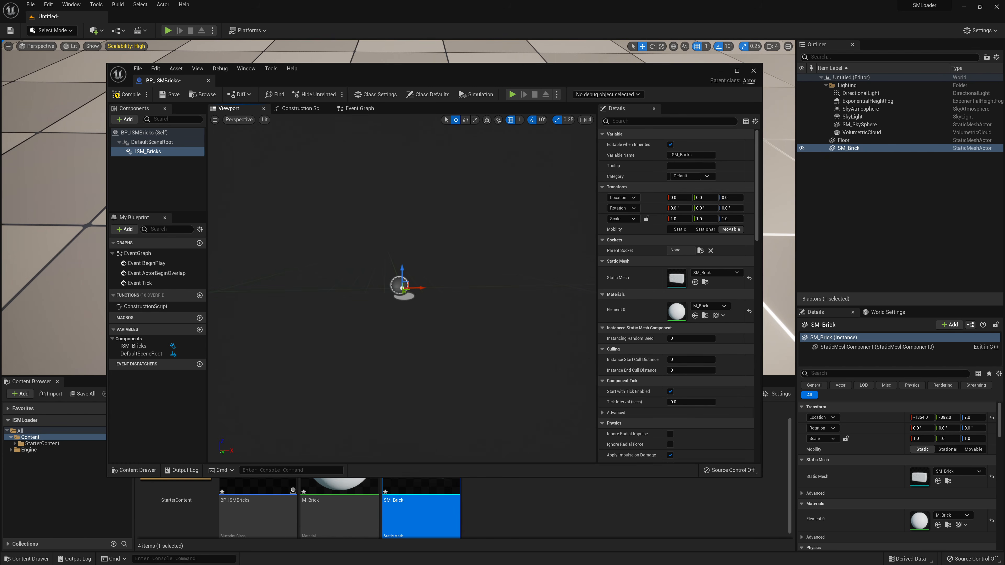
right_click_drag(402, 288, 398, 286)
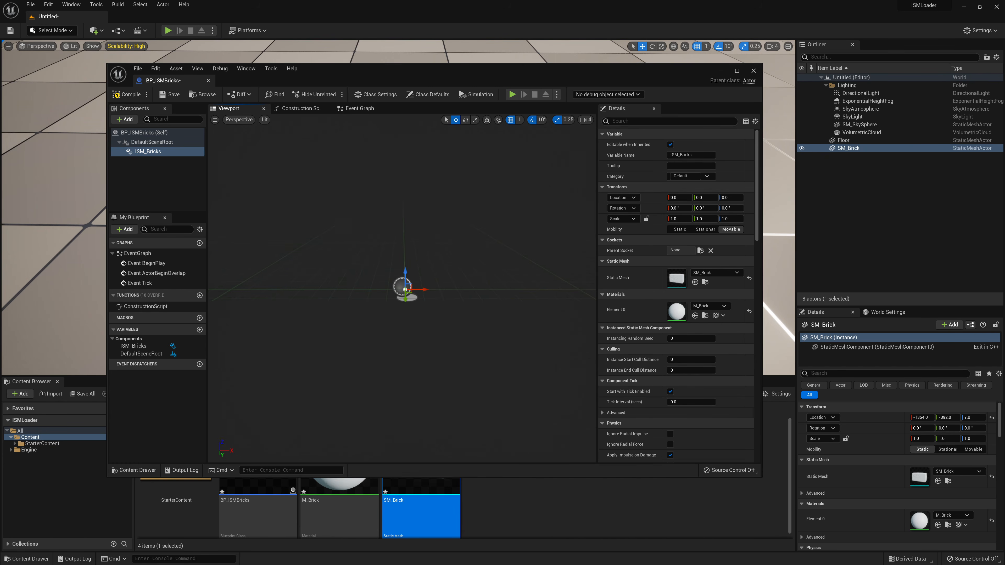
scroll(480, 257, "down", 5)
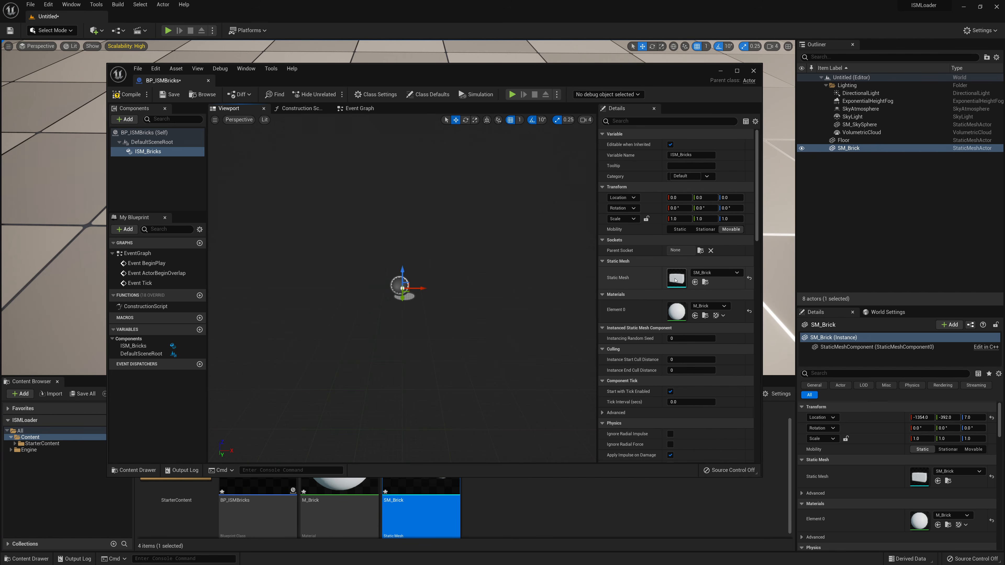
scroll(756, 229, "down", 1)
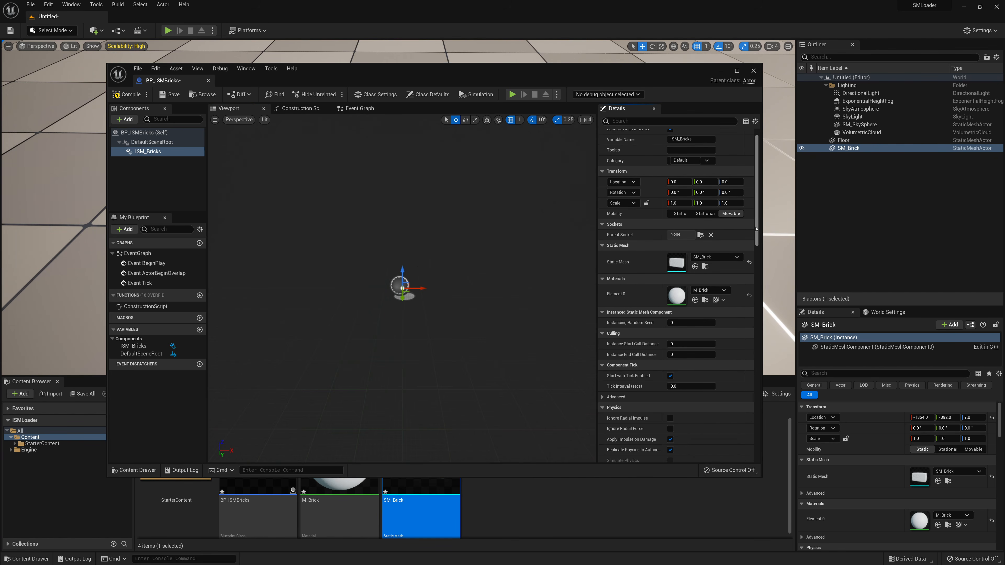
left_click_drag(756, 228, 620, 329)
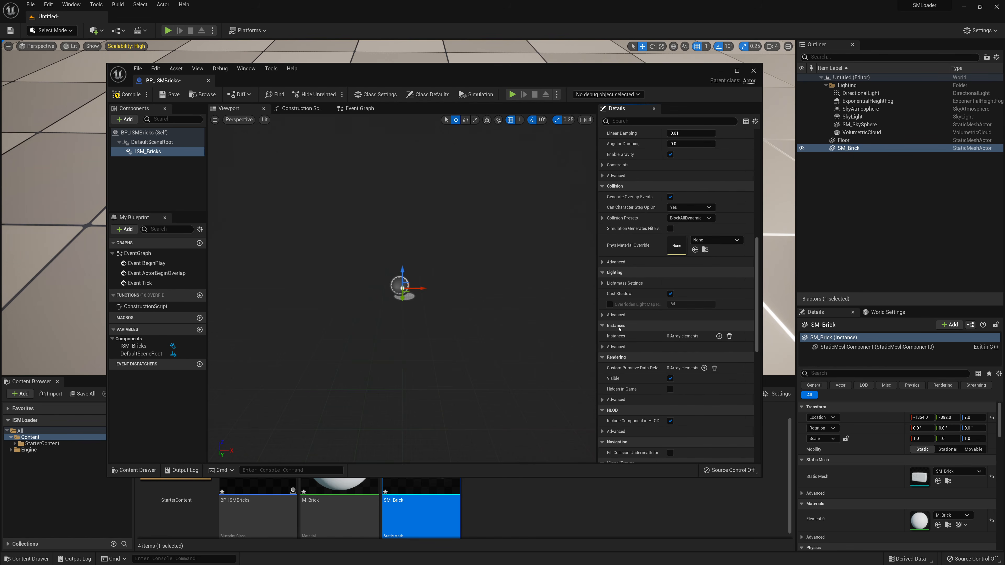
left_click(718, 336)
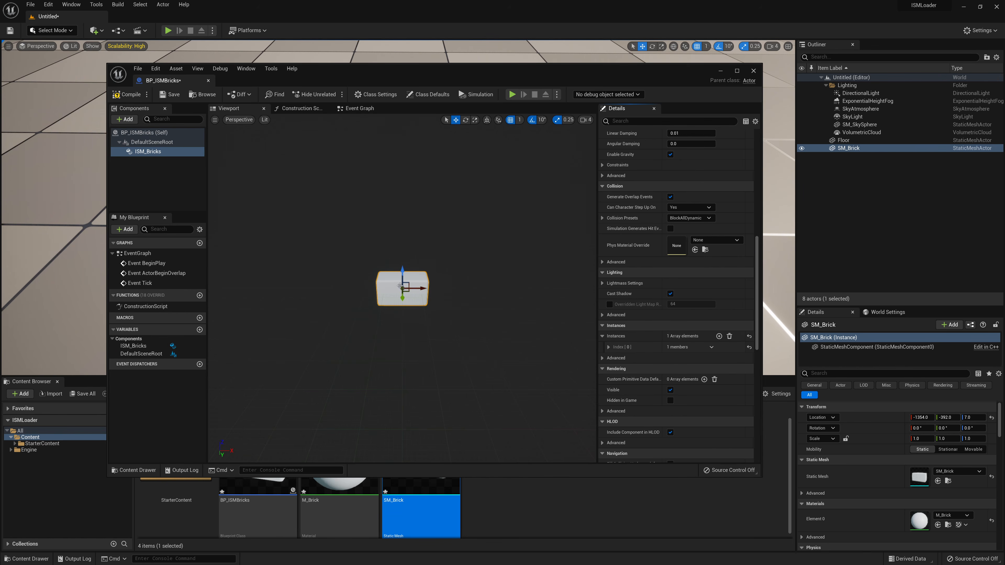
left_click(718, 336)
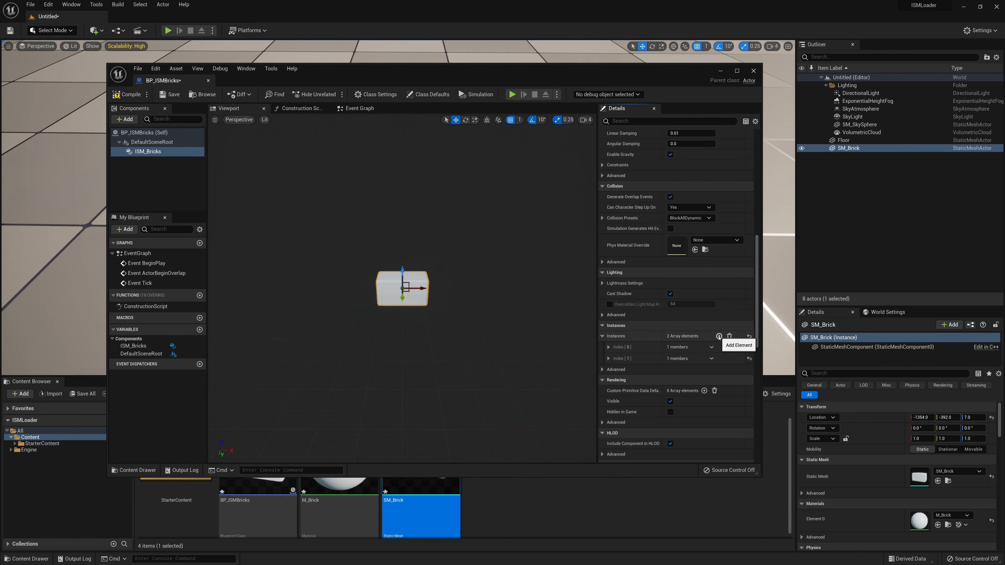
left_click_drag(423, 288, 455, 288)
left_click(718, 336)
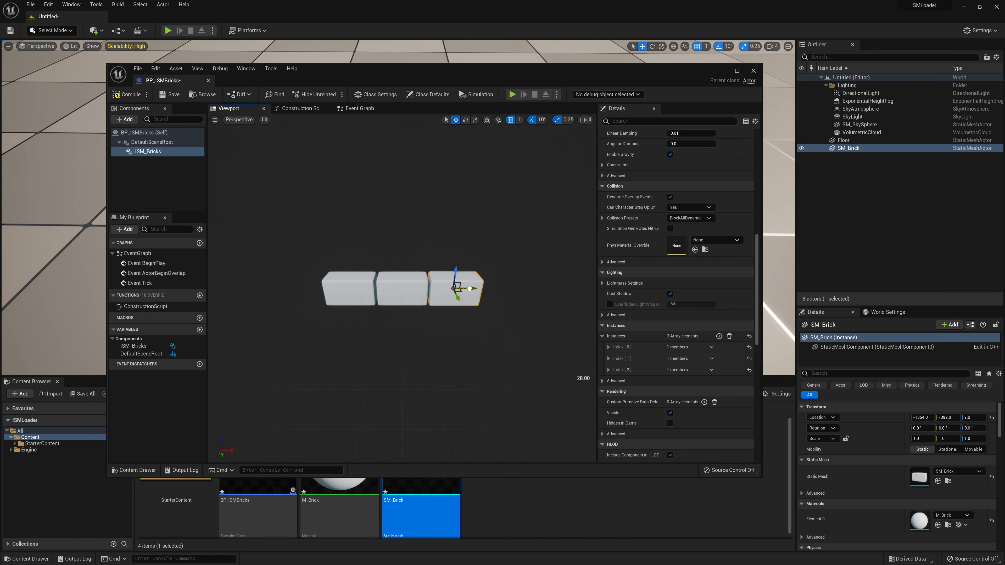
Add two more instances to ISM_Bricks and stack them as a staggered second row on the three bricks.
left_click(718, 336)
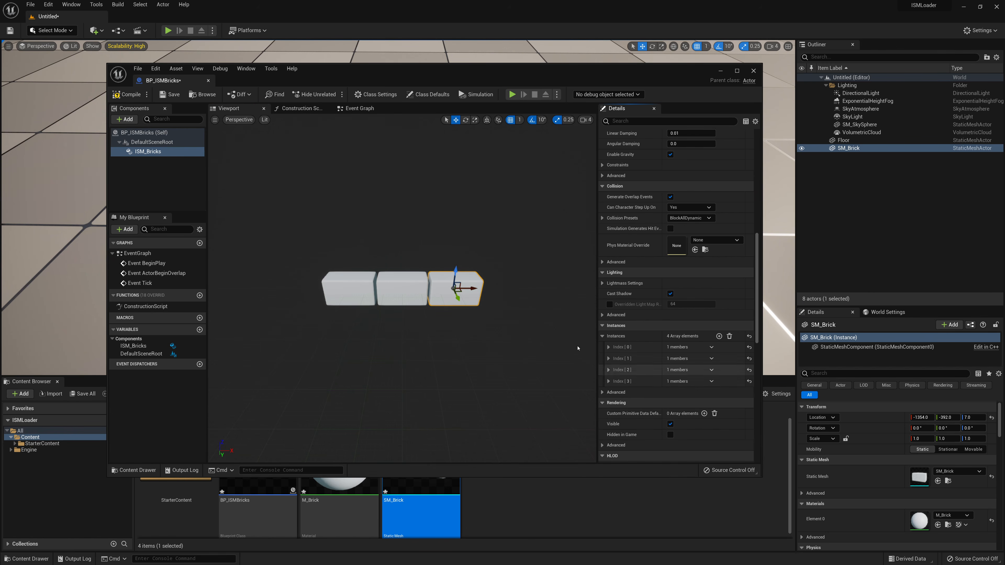
left_click(411, 278)
left_click_drag(402, 273, 443, 260)
left_click(719, 336)
left_click(396, 287)
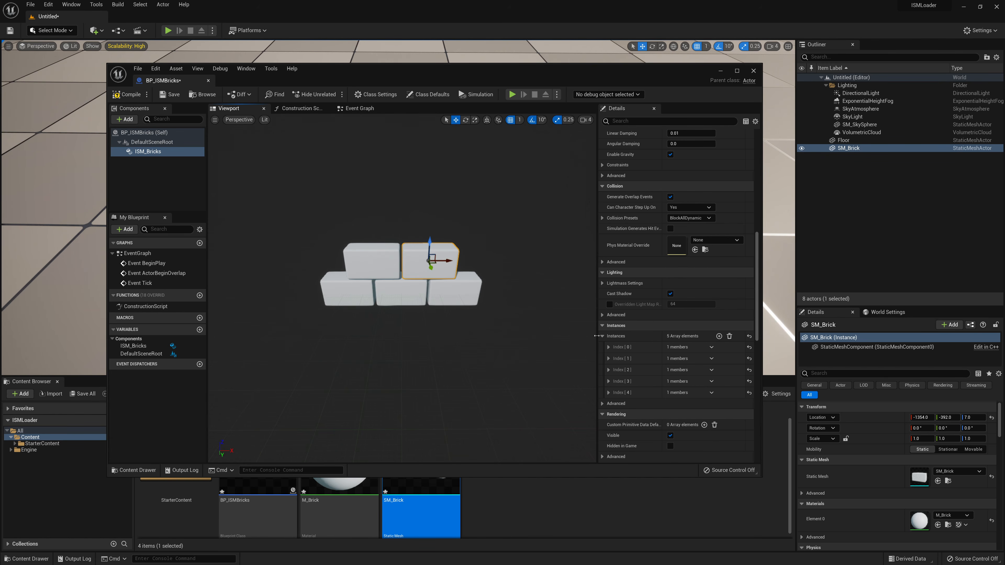
Inspect the transform of the instance at index 0 and clear all elements from the Instances array.
left_click(609, 348)
left_click(615, 358)
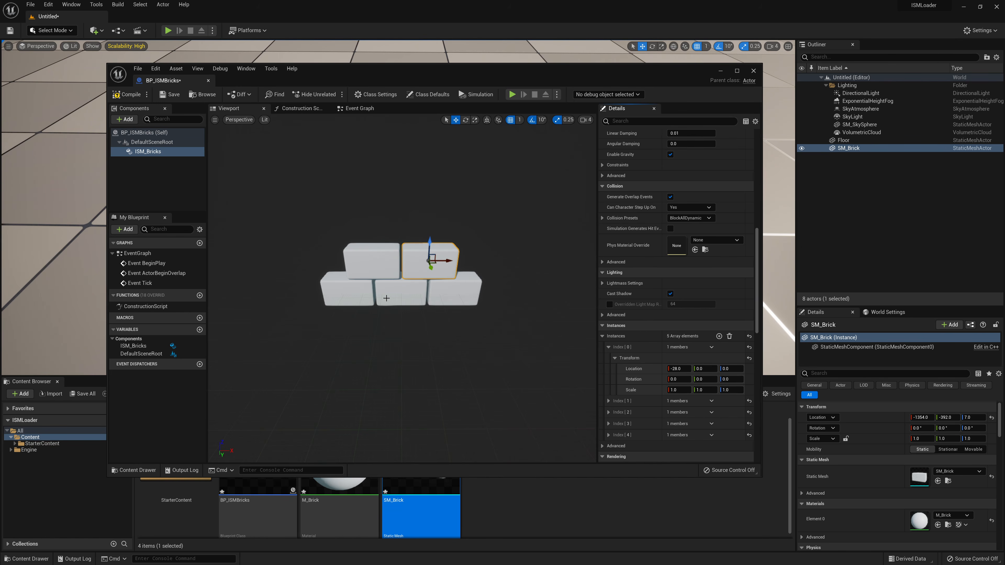
left_click(450, 302)
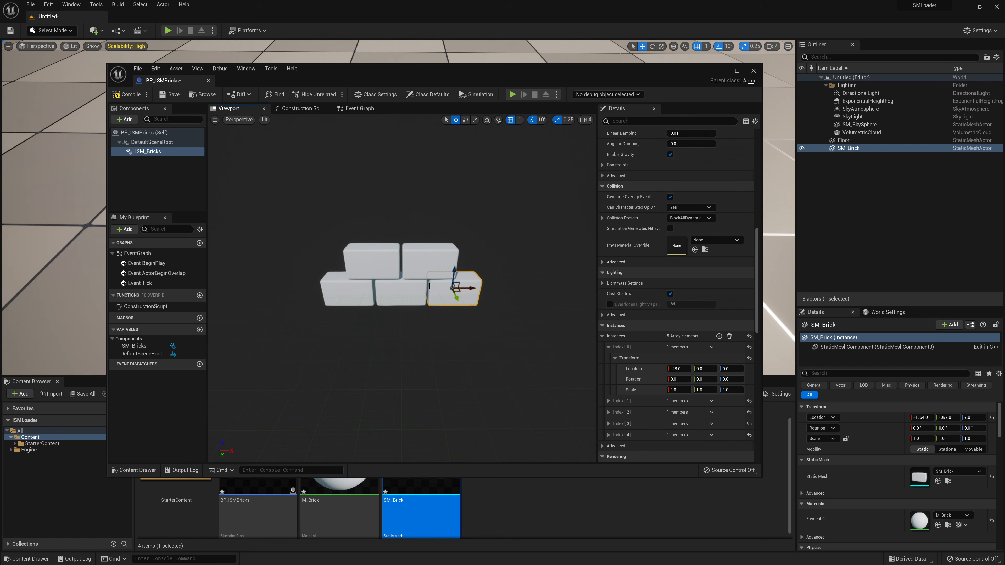
left_click(730, 336)
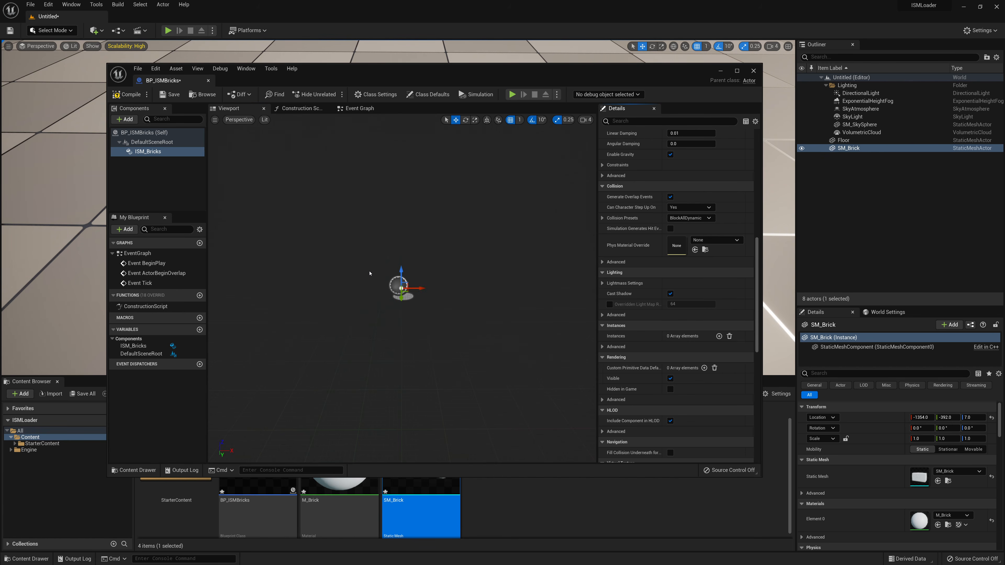
Open the Construction Script and add a For Loop node wired to its execution output, aligned with the start node.
double_click(147, 307)
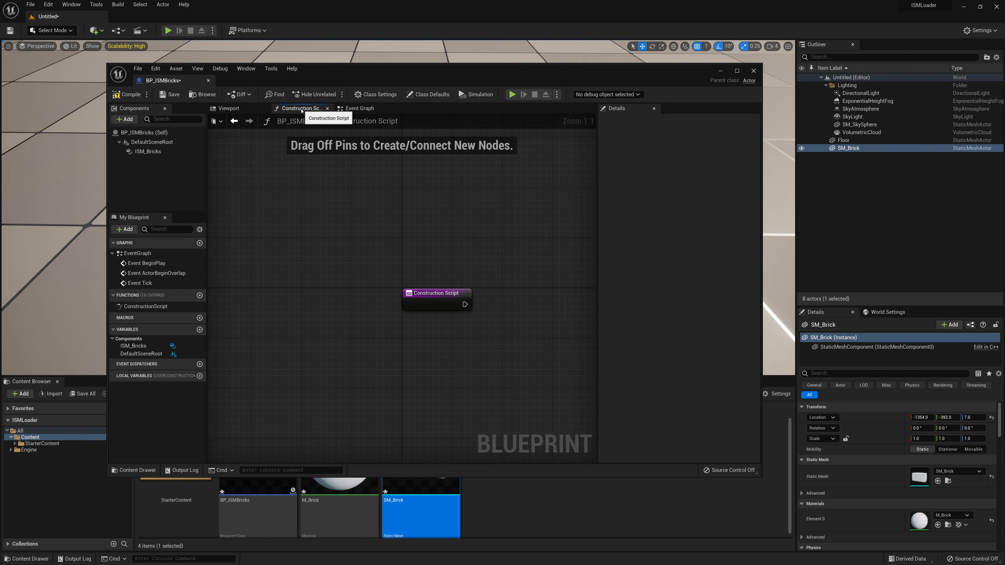
right_click_drag(424, 235, 276, 222)
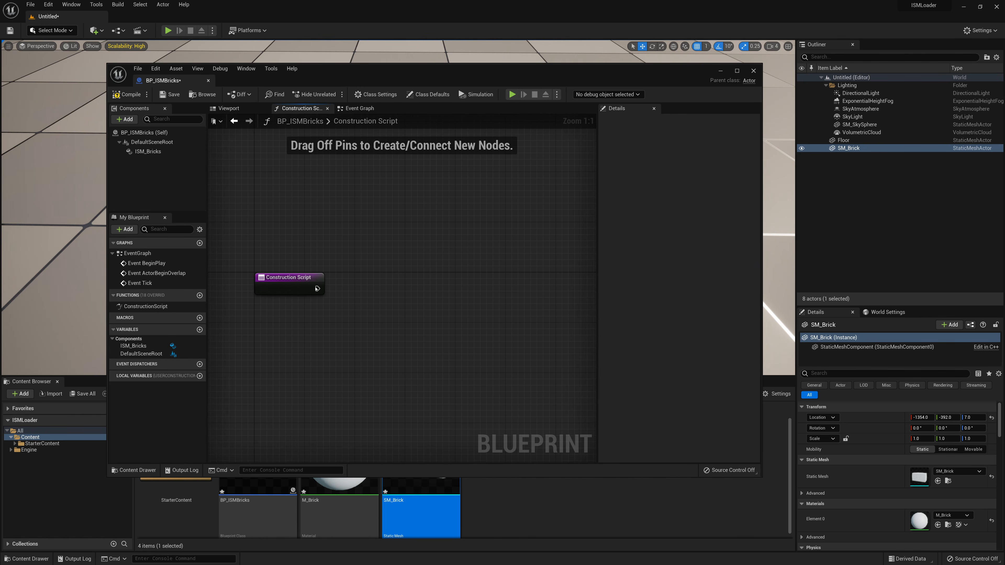
left_click_drag(316, 289, 386, 234)
type("For Loop")
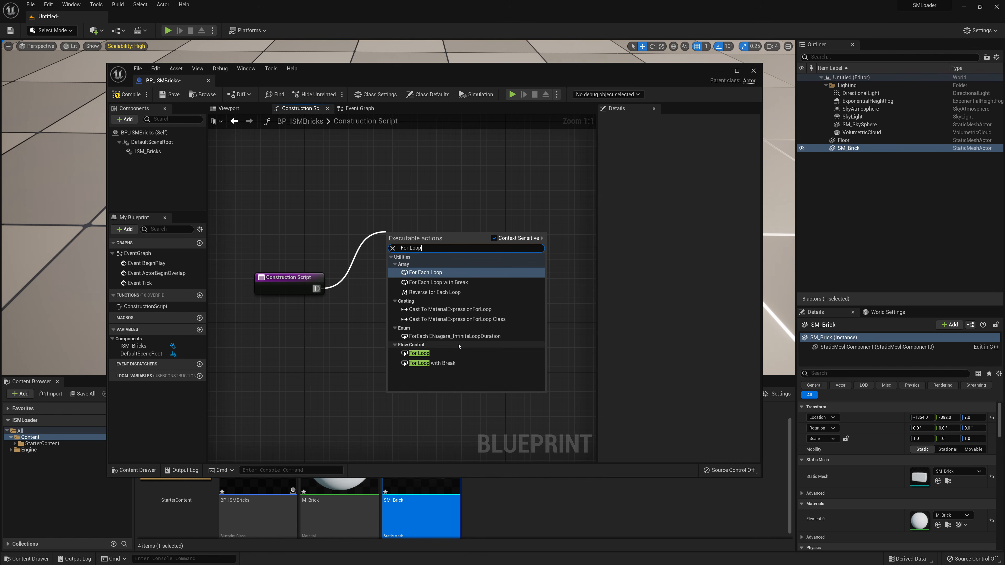
left_click(420, 353)
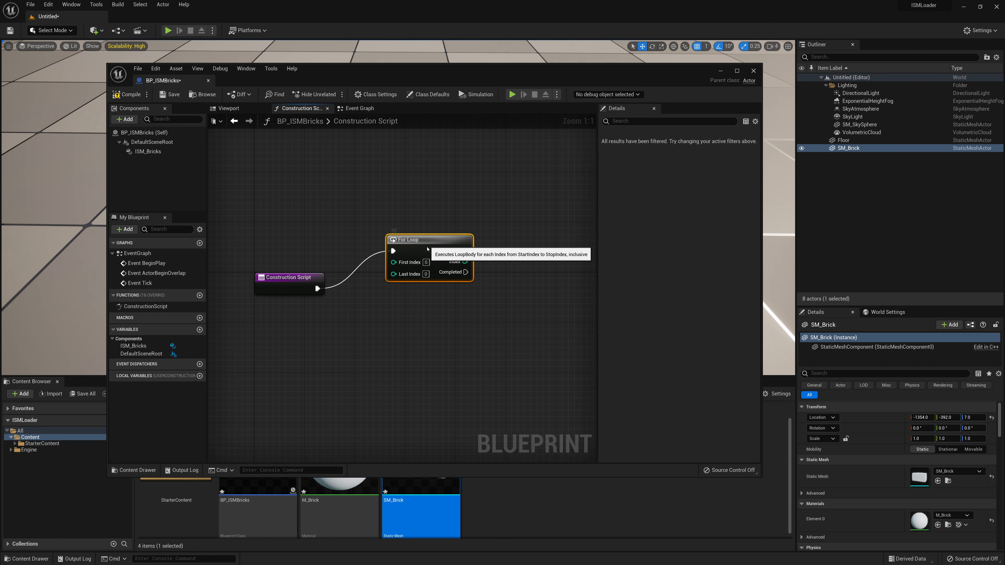
left_click_drag(427, 243, 414, 281)
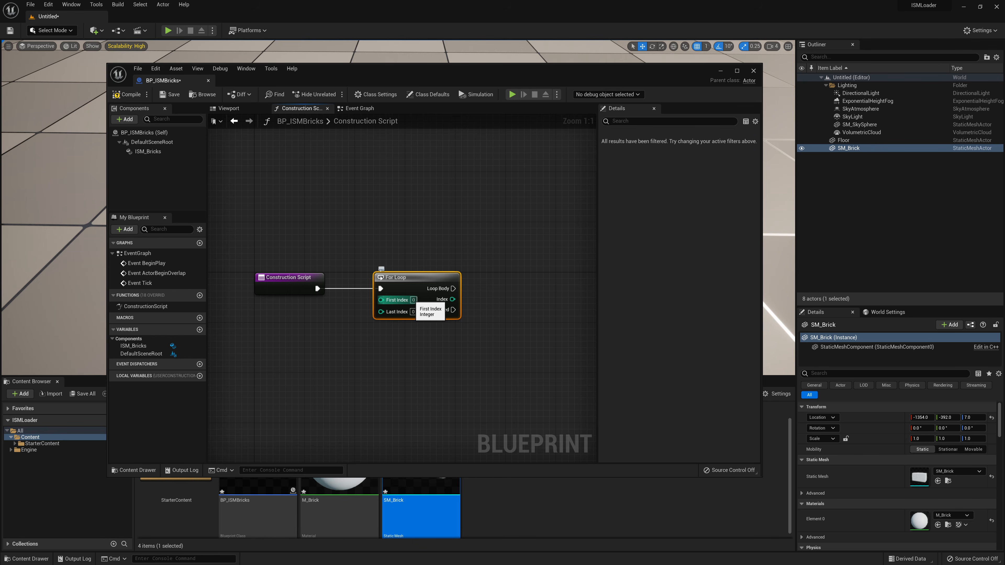
Set the For Loop's Last Index to 100 and move the node closer to the Construction Script node.
left_click(413, 312)
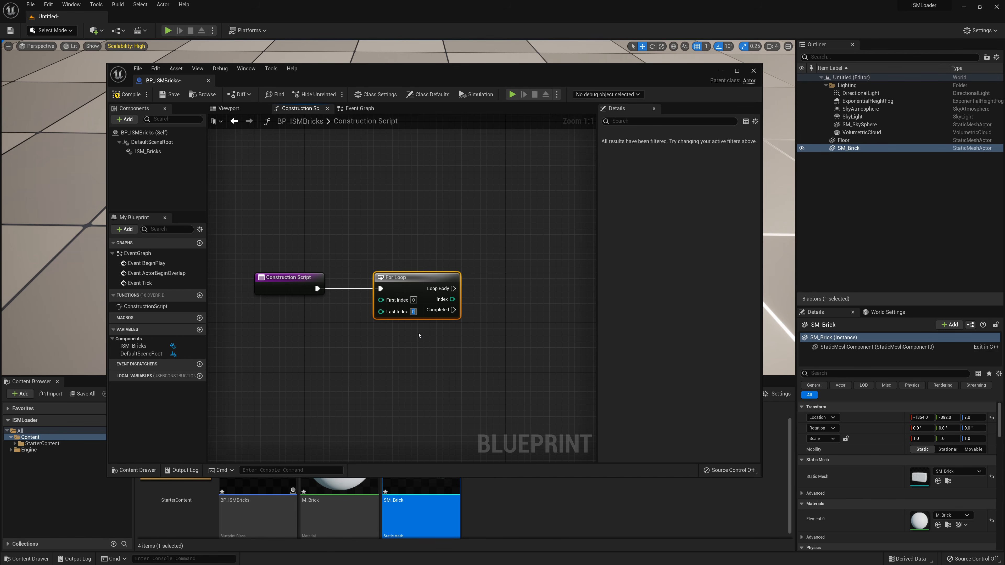
type("100")
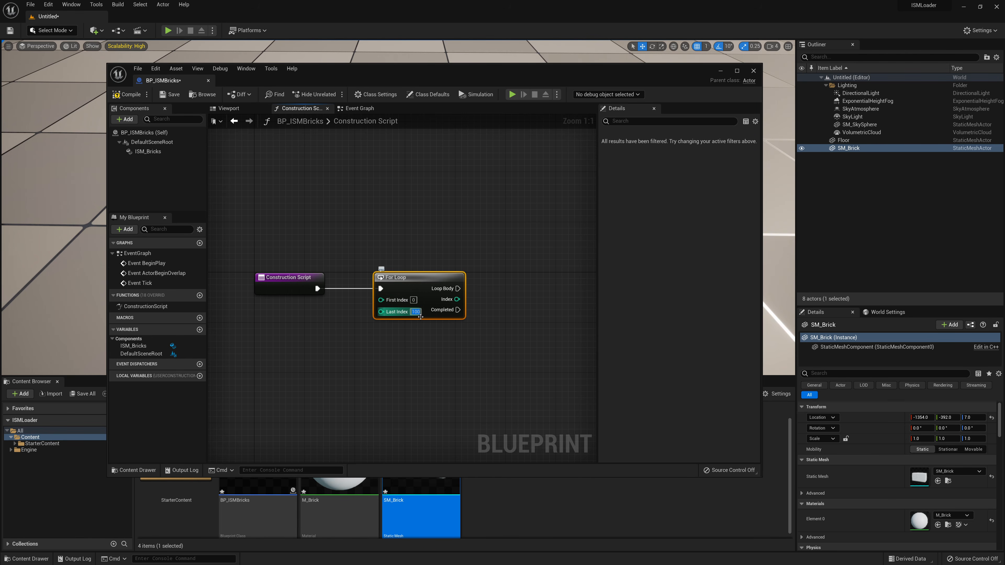
left_click_drag(426, 278, 404, 278)
right_click_drag(469, 264, 437, 229)
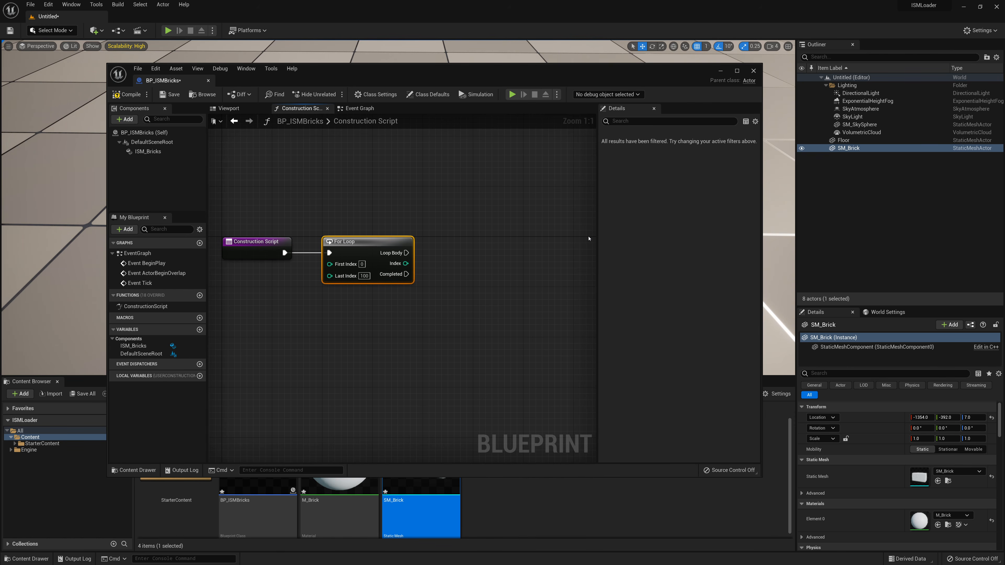
Widen the graph area and add an Add Instance (ISM_Bricks) node to the For Loop's Loop Body output.
left_click_drag(595, 240, 635, 240)
right_click_drag(474, 249, 498, 242)
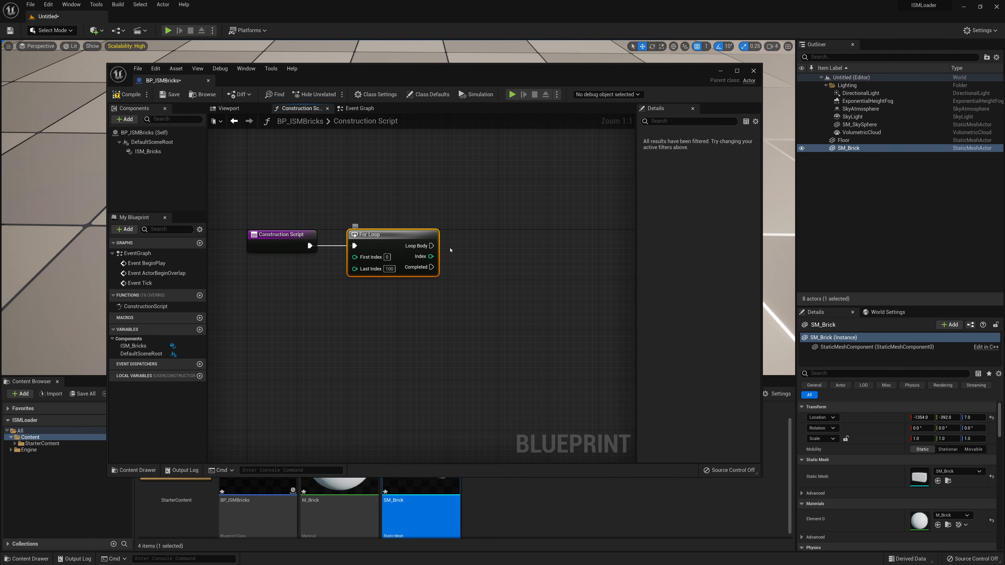
right_click_drag(432, 245, 408, 245)
left_click_drag(408, 245, 482, 217)
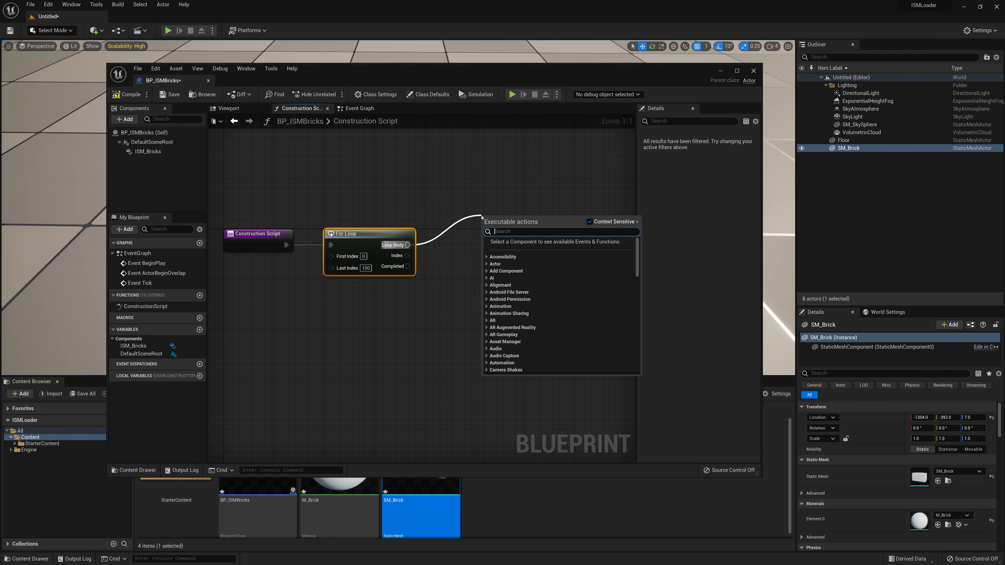
type("Add Instanc")
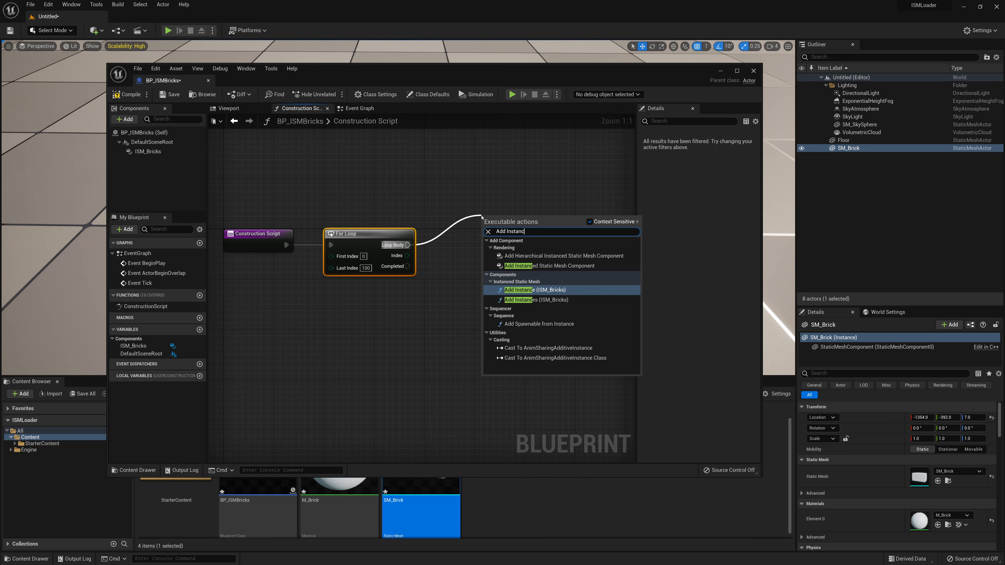
type("ed")
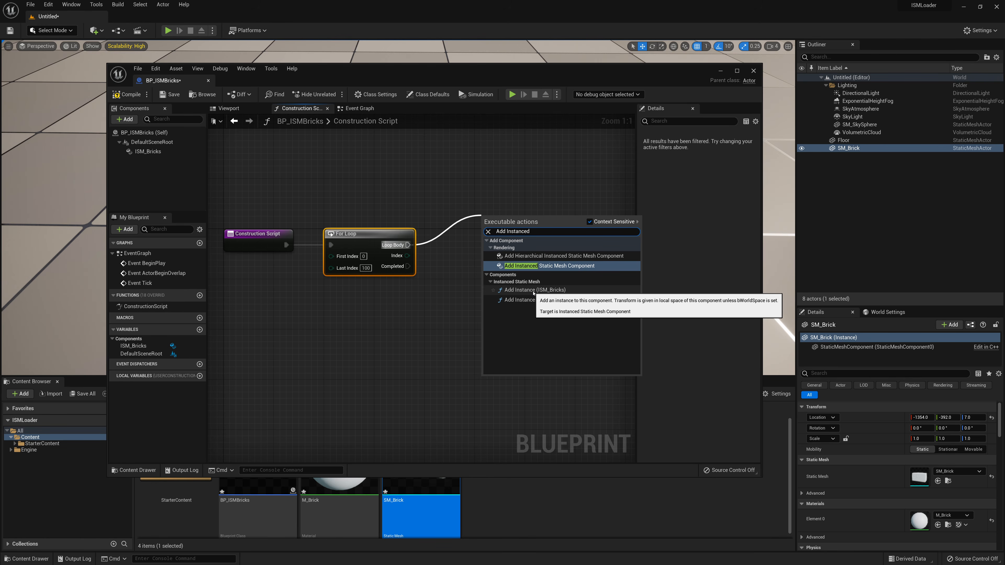
left_click(560, 293)
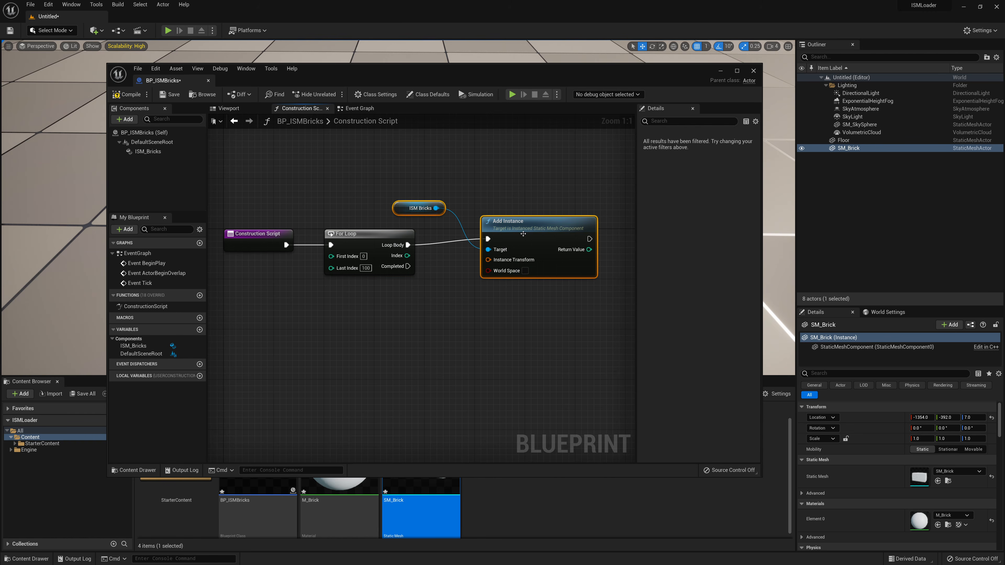
Arrange the nodes with Add Instance level with the For Loop and the ISM Bricks reference above the execution wire.
left_click_drag(524, 232, 555, 232)
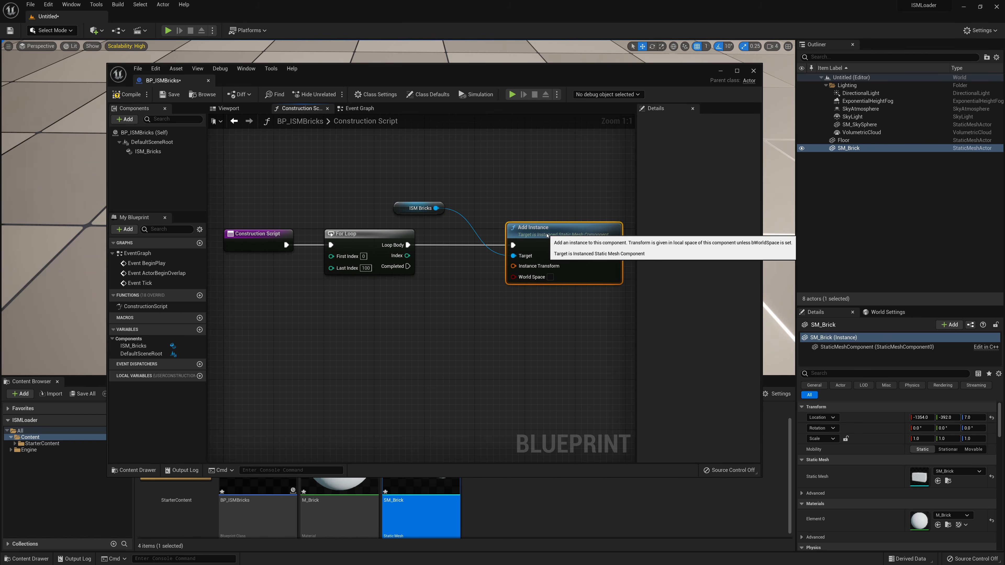
left_click_drag(403, 210, 440, 194)
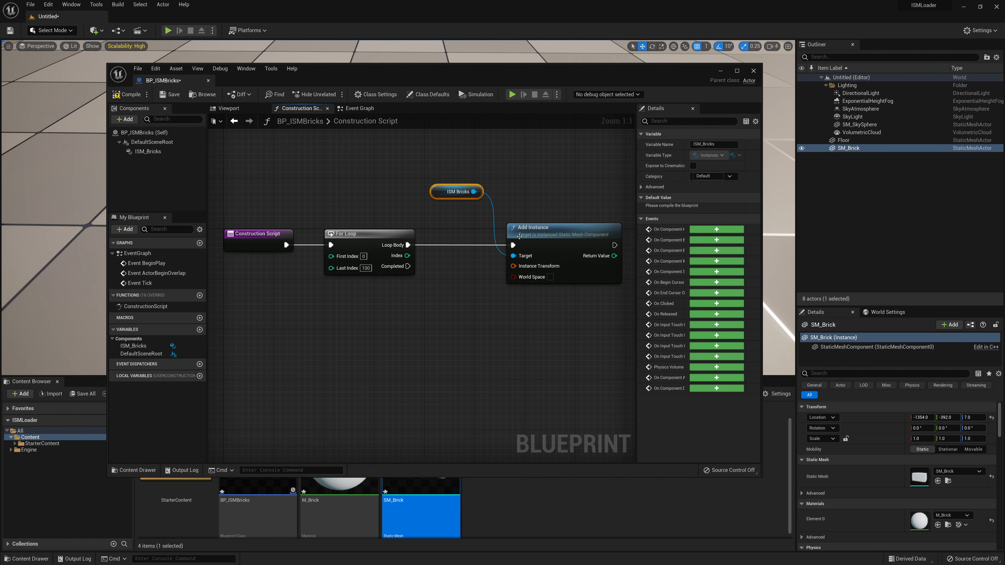
left_click_drag(374, 238, 368, 238)
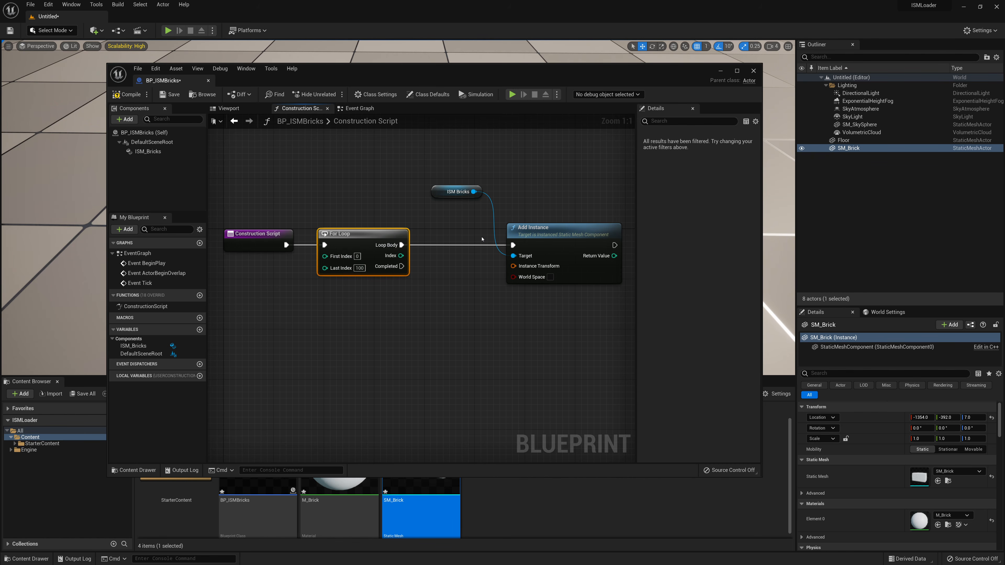
left_click_drag(520, 225, 532, 225)
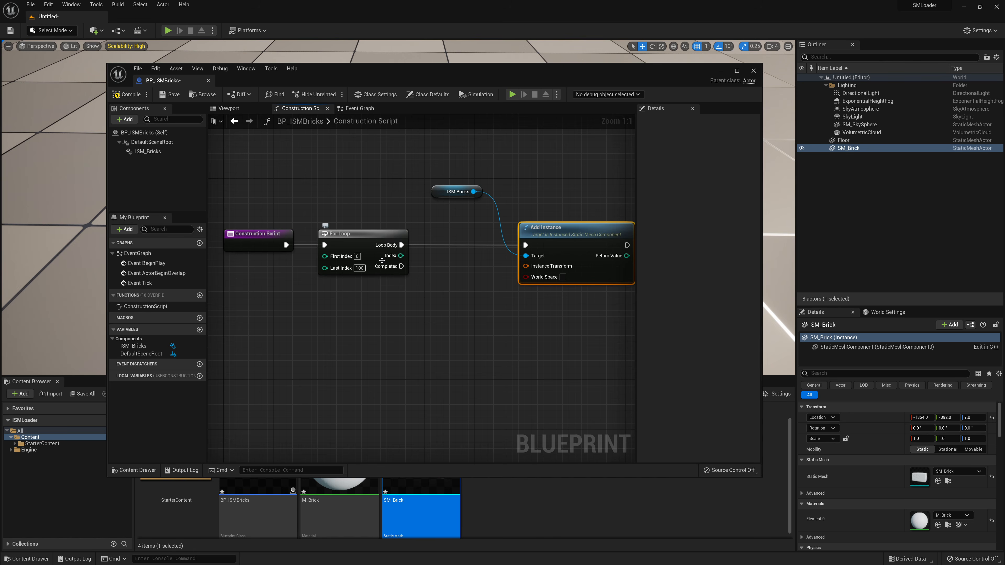
Multiply the For Loop's Index by 30 and place the Multiply node just below the loop.
left_click_drag(401, 255, 430, 283)
type("*")
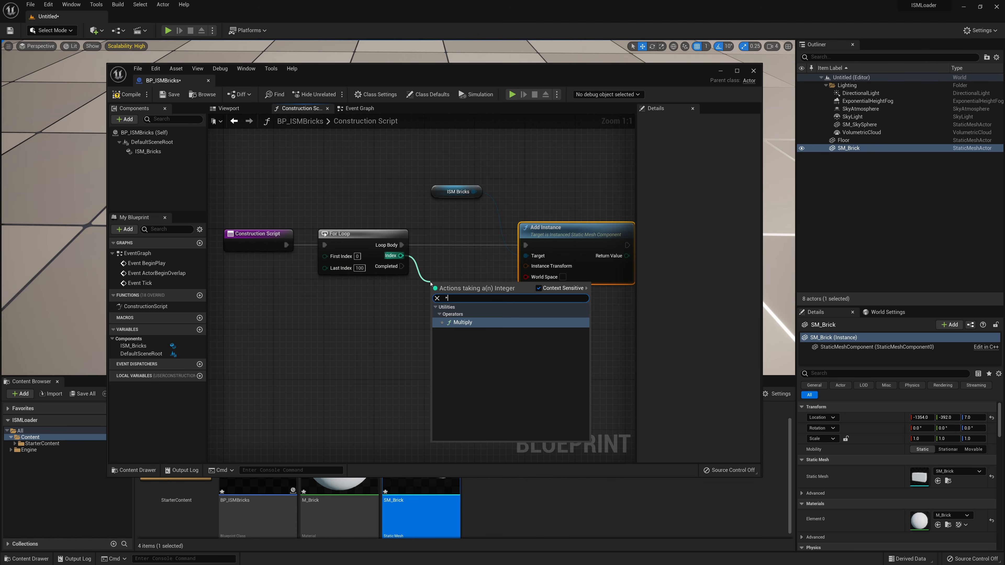
key("Return")
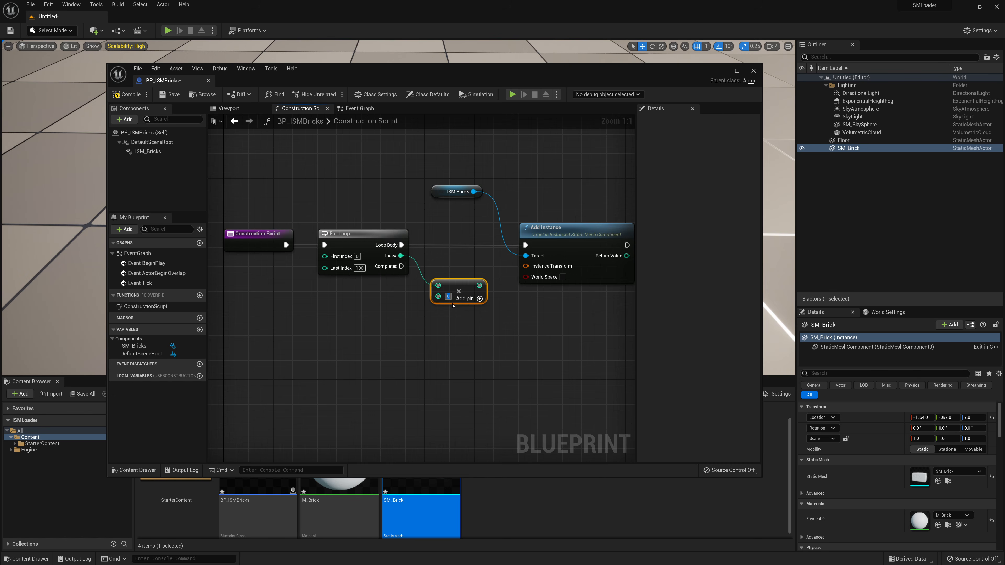
type("30")
left_click_drag(458, 290, 446, 297)
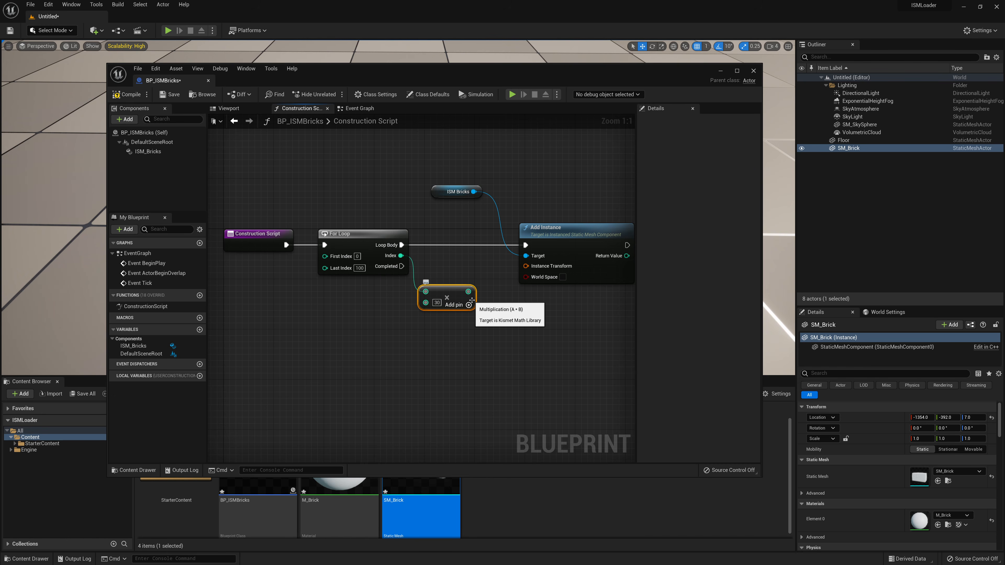
Move the Add Instance node further from the Multiply node and widen the graph area again.
left_click_drag(557, 236, 573, 234)
right_click_drag(486, 260, 419, 238)
scroll(609, 279, "down", 1)
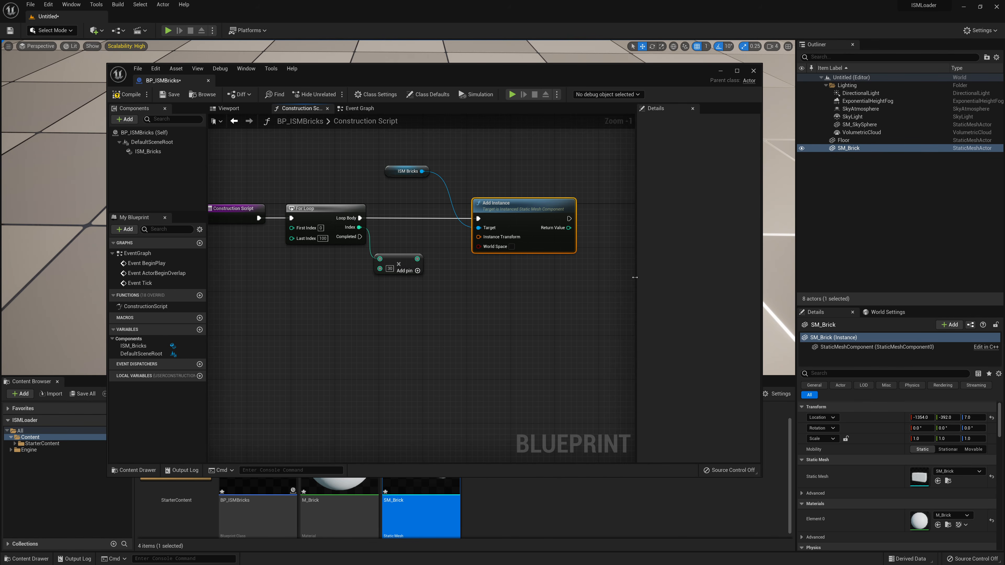
left_click_drag(635, 277, 689, 277)
right_click_drag(521, 285, 556, 286)
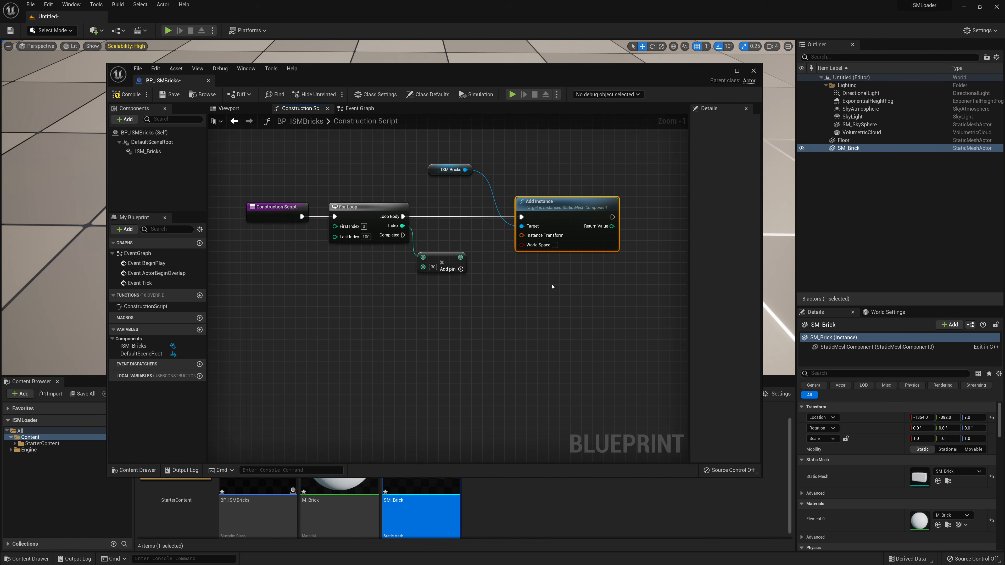
Split Add Instance's Instance Transform and its Location into separate pins, and connect the multiplied index to Location X.
left_click_drag(438, 171, 459, 177)
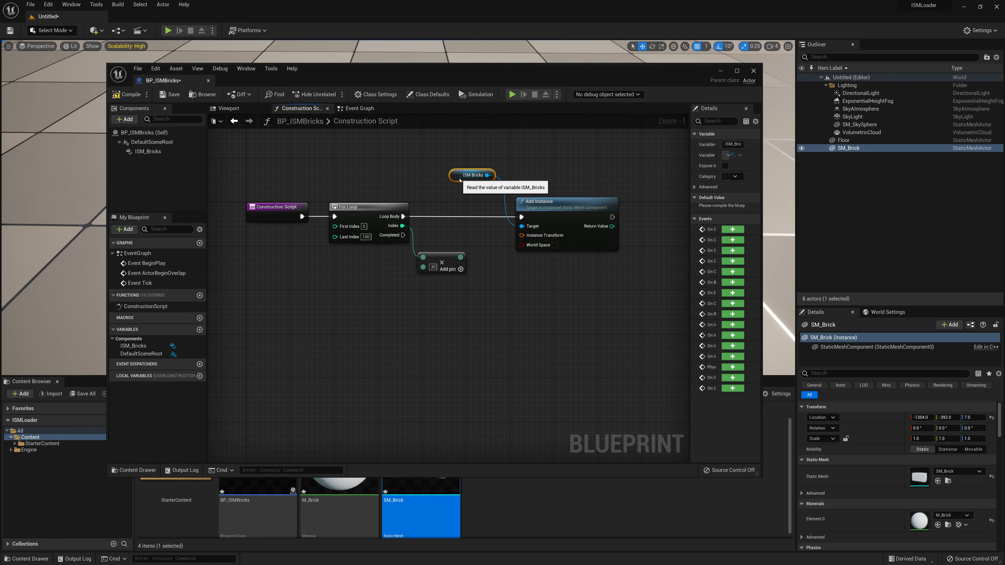
right_click(543, 236)
left_click(552, 266)
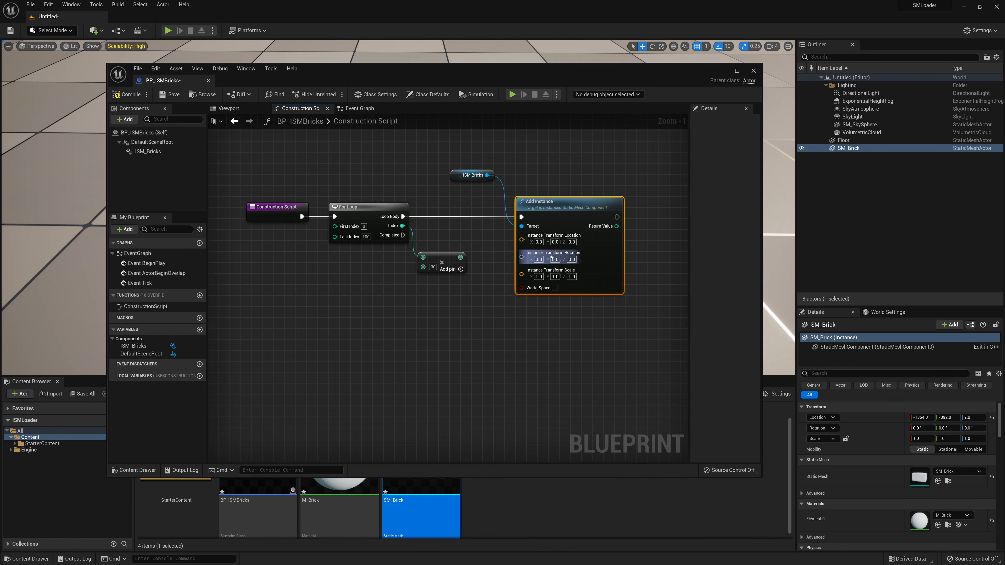
right_click(542, 236)
left_click(552, 266)
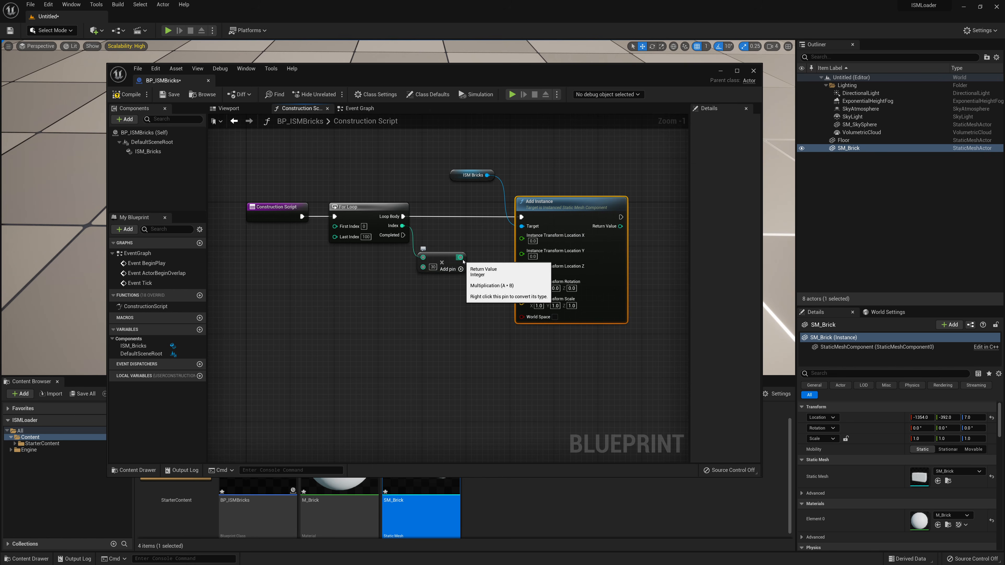
left_click_drag(463, 262, 522, 238)
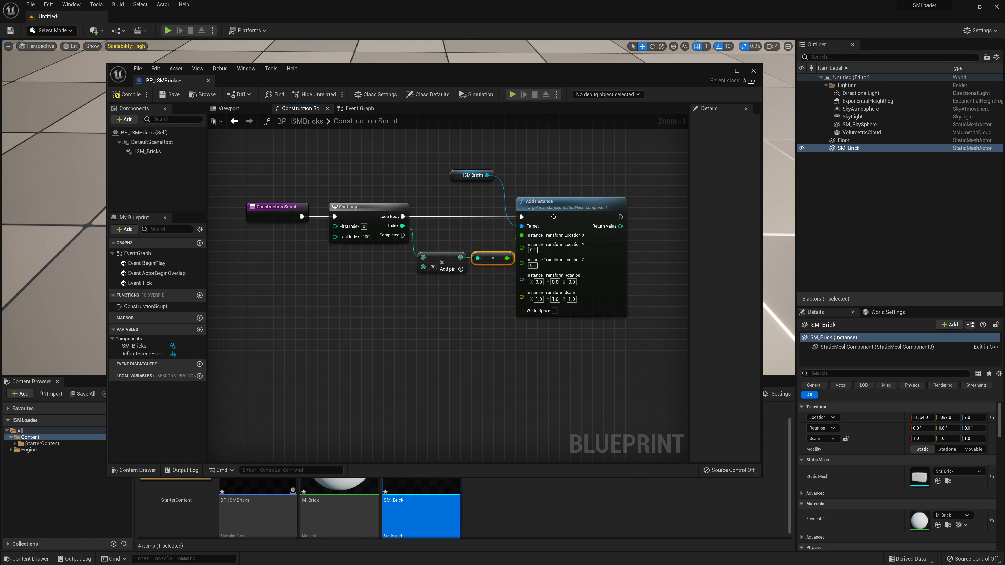
left_click(550, 206)
right_click_drag(402, 286, 405, 310)
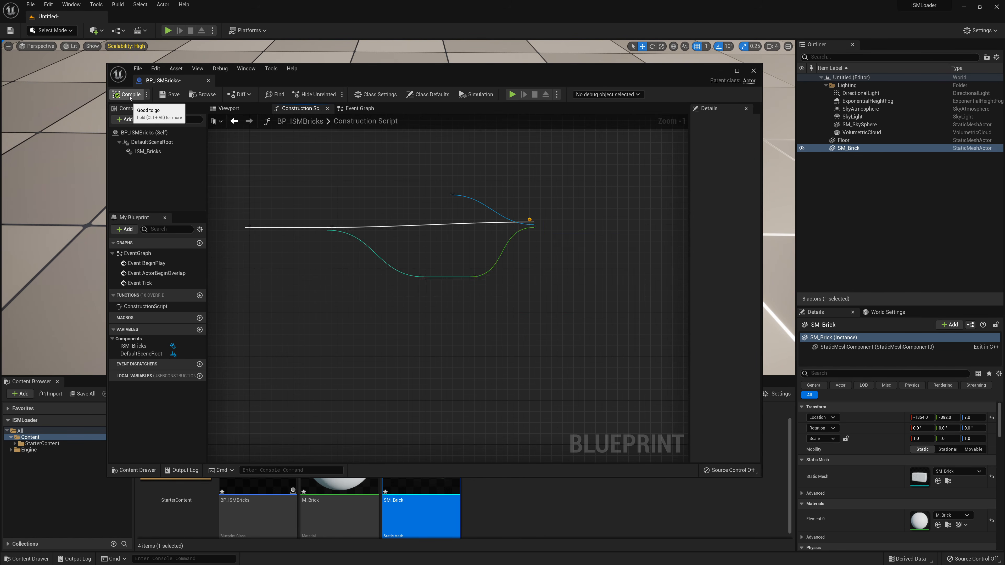
Inspect the generated brick row in the Blueprint's 3D preview, and save and close BP_ISMBricks.
left_click(231, 109)
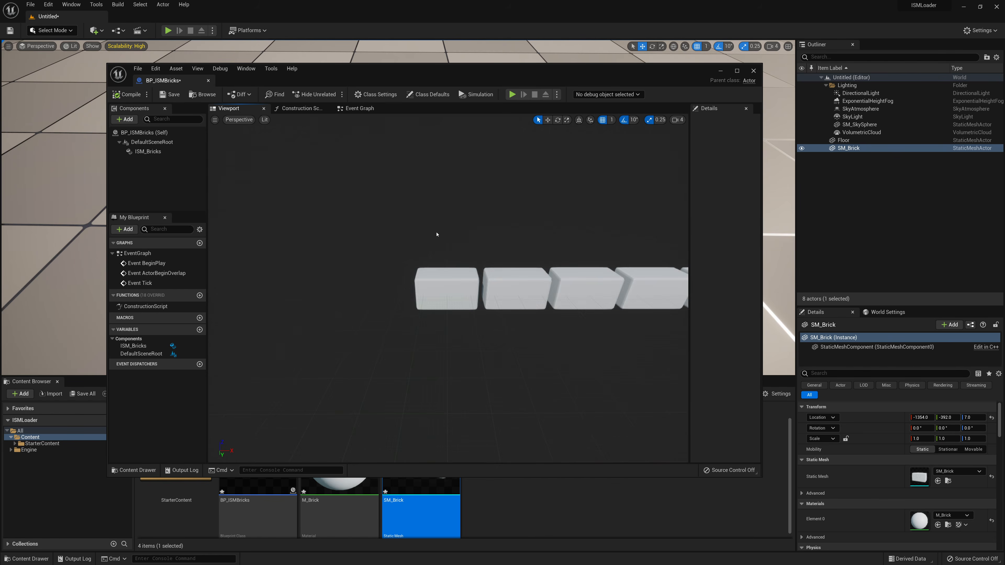
left_click_drag(394, 262, 655, 263, "alt")
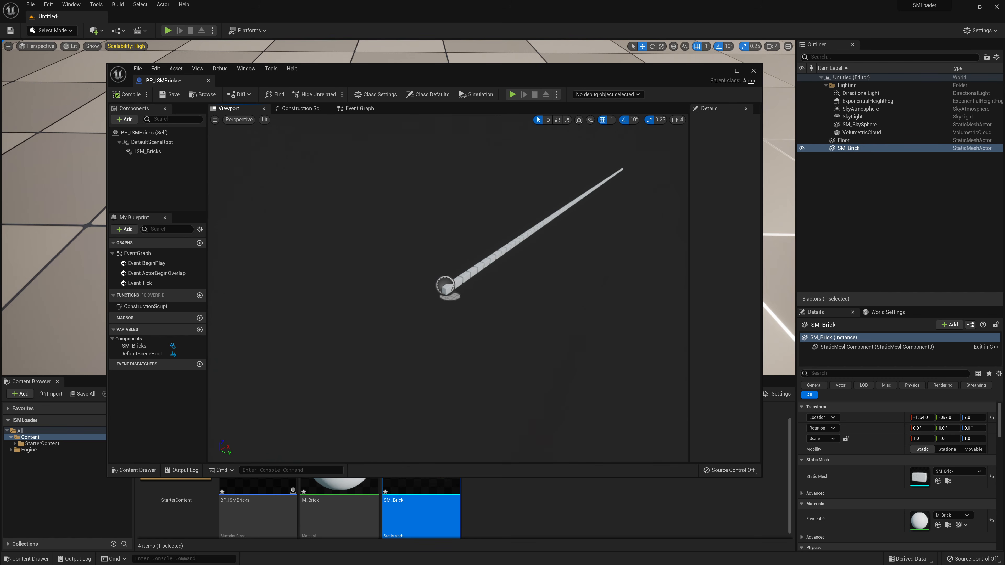
key("w")
mouse_move(440, 276)
right_mouse_down()
mouse_move(449, 262)
mouse_move(430, 260)
right_mouse_up()
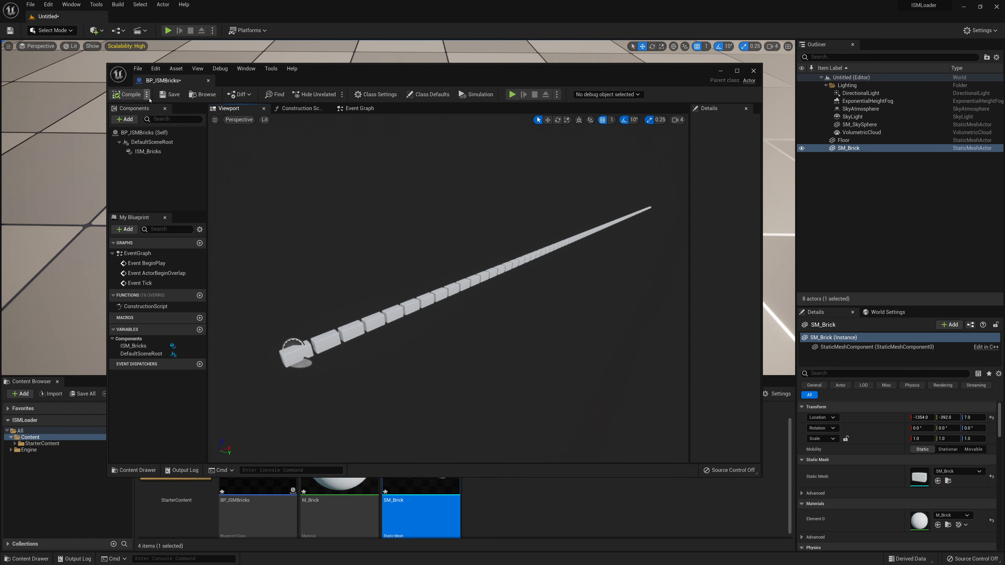
left_click(170, 95)
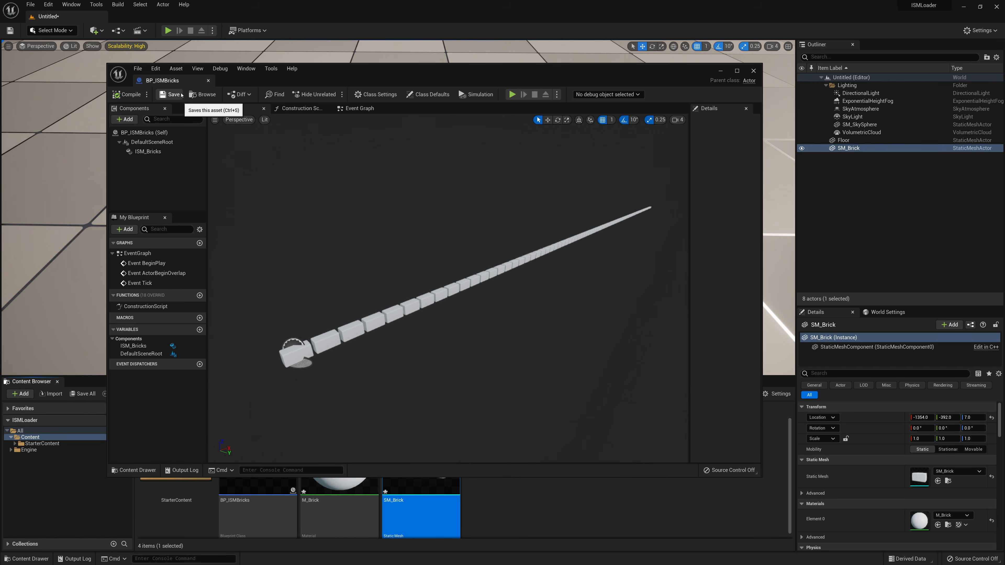
left_click(752, 71)
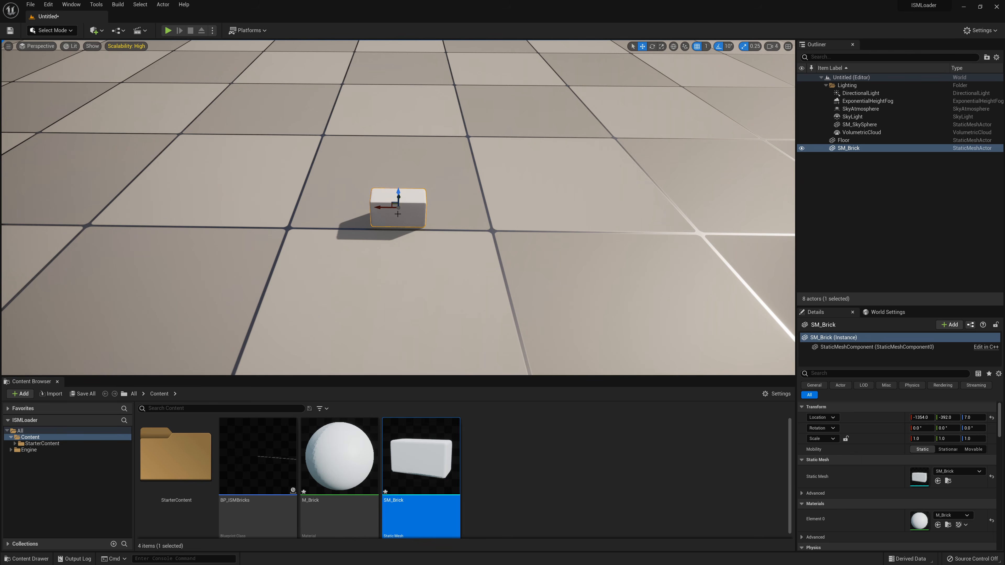
Delete the SM_Brick actor from the level and place a BP_ISMBricks actor on the floor instead.
key("Delete")
left_click(257, 456)
left_click_drag(257, 455, 470, 188)
right_click_drag(513, 184, 400, 146)
key("d")
key("a")
key("d")
key("a")
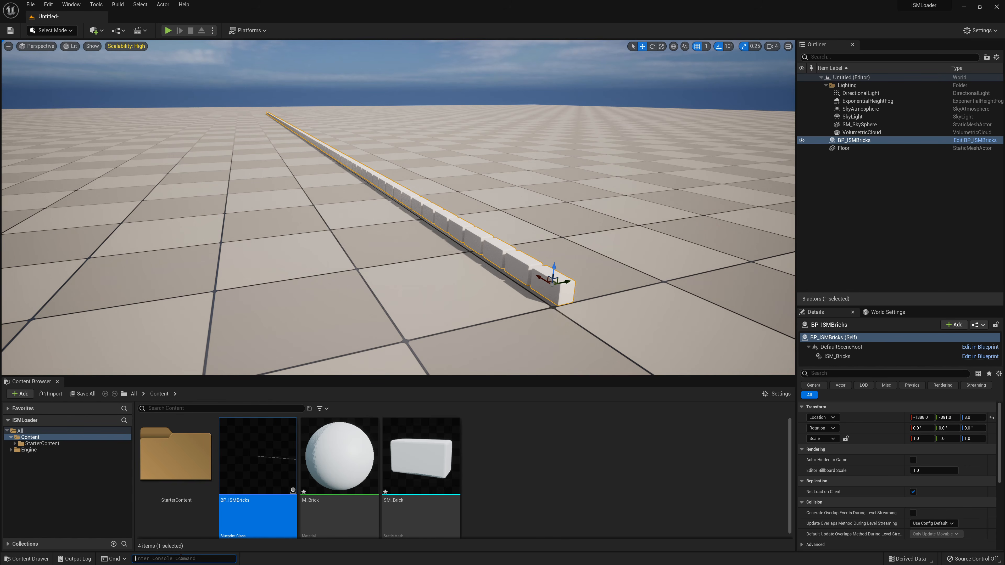
Show the scene rendering statistics with the console command "stat scenerendering" and examine the mesh draw calls.
type("stat sc")
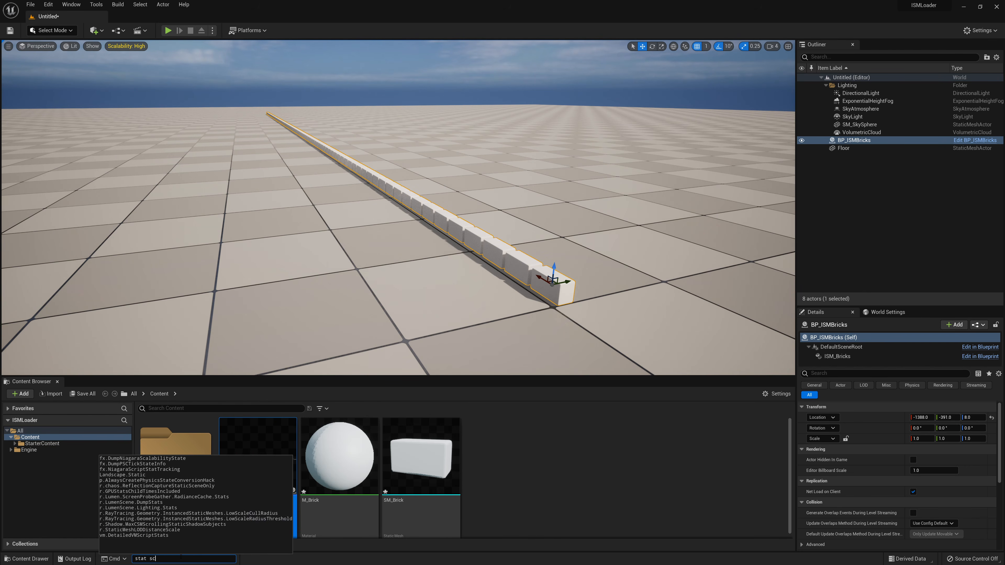
type("enerendering")
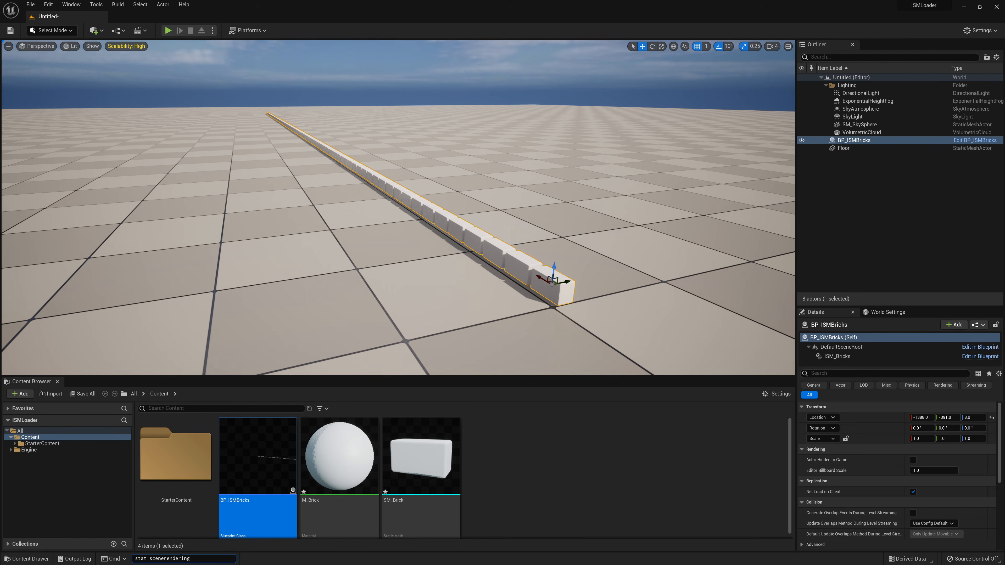
key("Return")
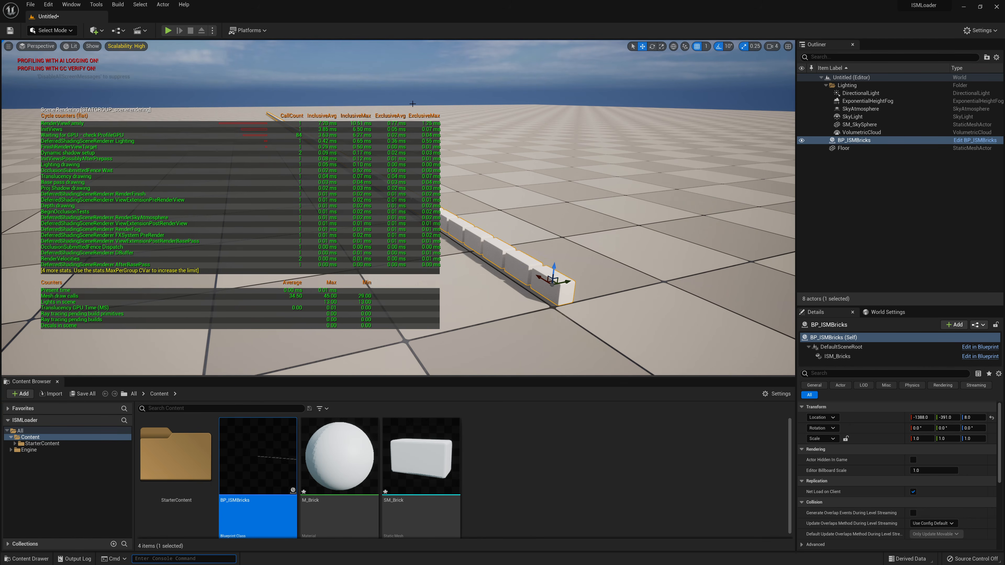
left_click(402, 106)
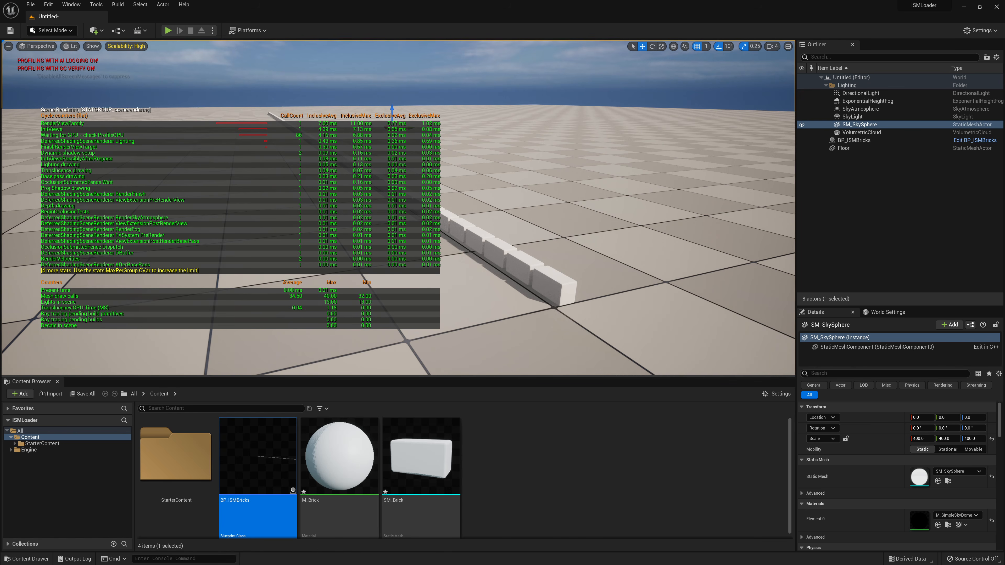
right_click_drag(355, 180, 318, 183)
mouse_move(475, 100)
right_mouse_down()
mouse_move(510, 102)
mouse_move(455, 128)
mouse_move(460, 115)
mouse_move(473, 126)
mouse_move(478, 113)
right_mouse_up()
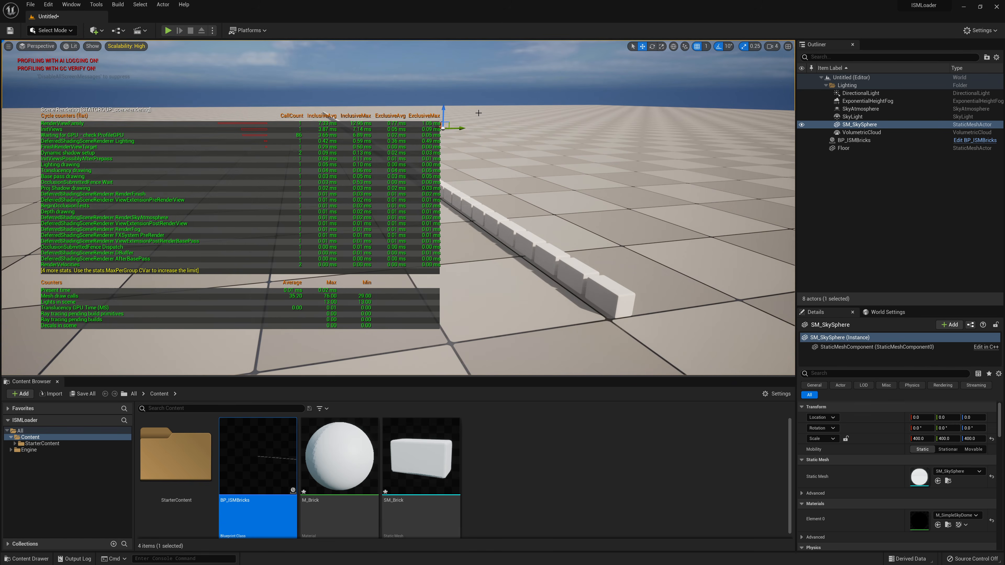
Delete the BP_ISMBricks actor and place a single SM_Brick static mesh resting on the floor.
left_click(481, 209)
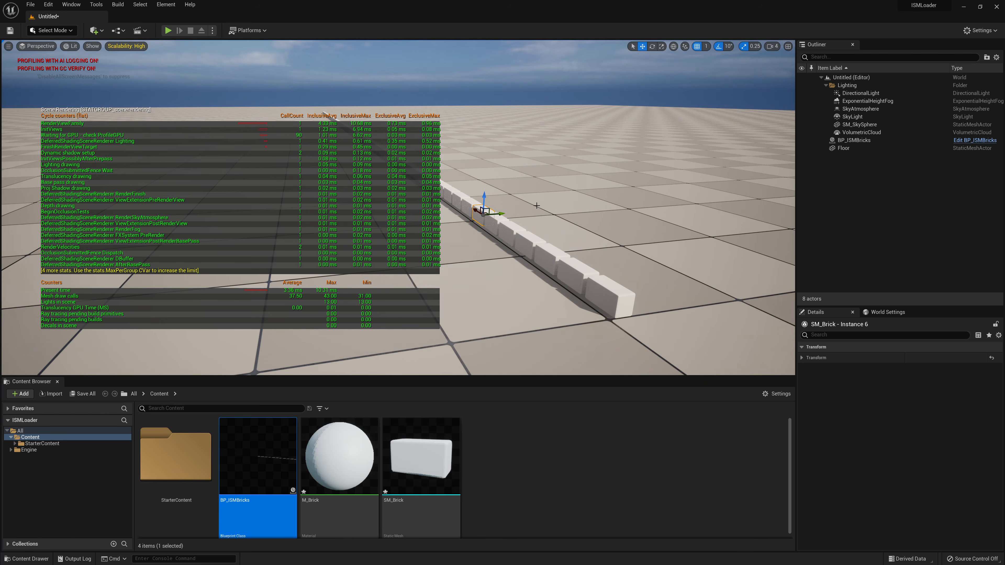
left_click(838, 140)
key("Delete")
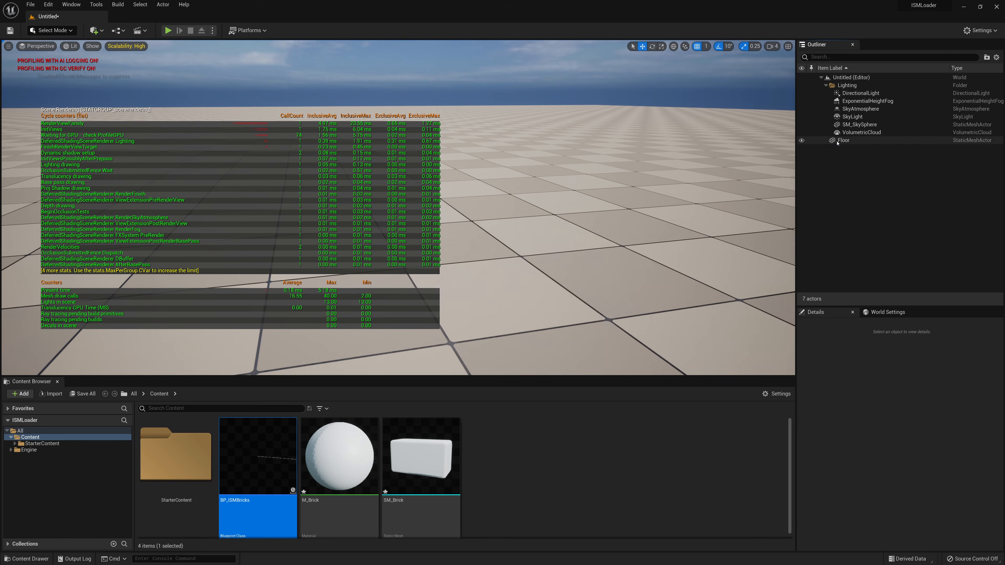
left_click_drag(422, 455, 580, 310)
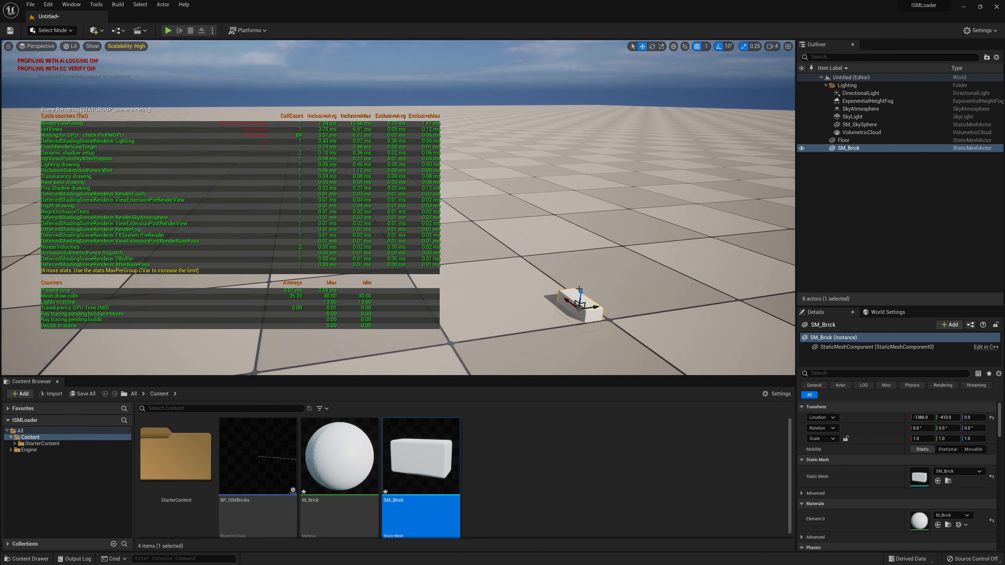
key("End")
mouse_move(552, 285)
right_mouse_down()
mouse_move(566, 286)
mouse_move(536, 289)
right_mouse_up()
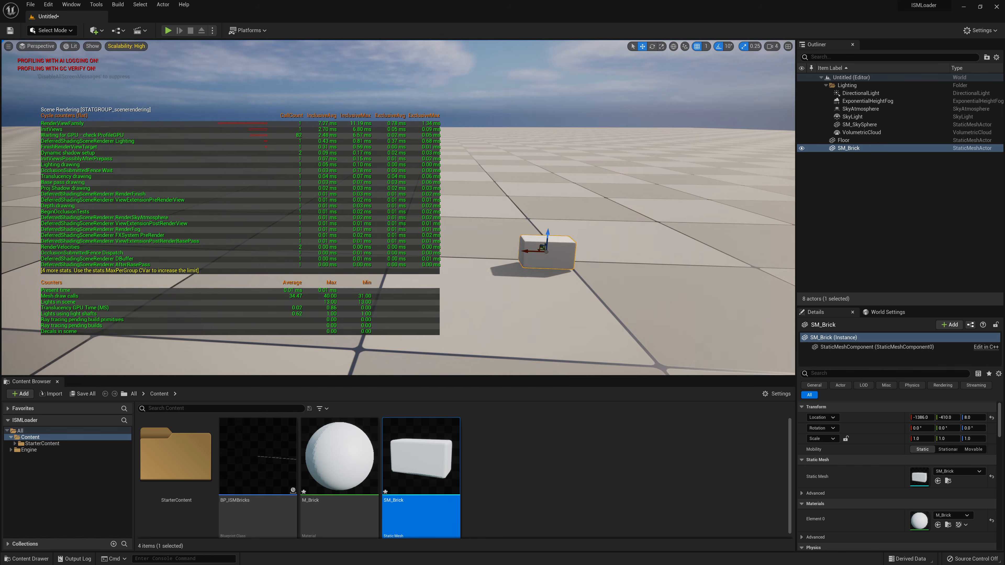
Copy the brick four times along the X axis to form a row of five separate SM_Brick actors.
left_click_drag(534, 252, 443, 246, "alt")
right_click_drag(499, 230, 483, 226)
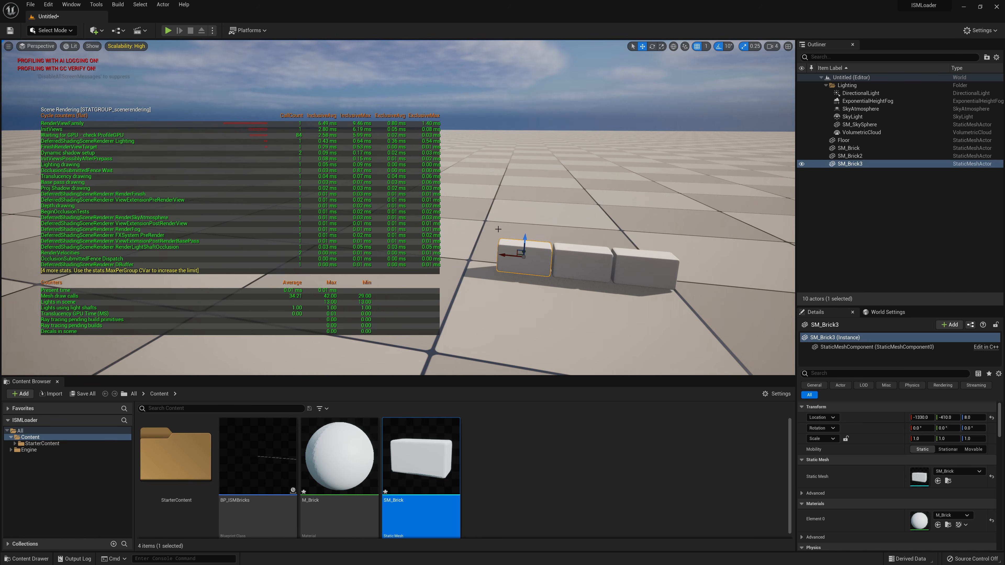
left_click_drag(505, 254, 503, 254, "alt")
mouse_move(503, 254)
right_mouse_down()
mouse_move(463, 254)
mouse_move(502, 254)
right_mouse_up()
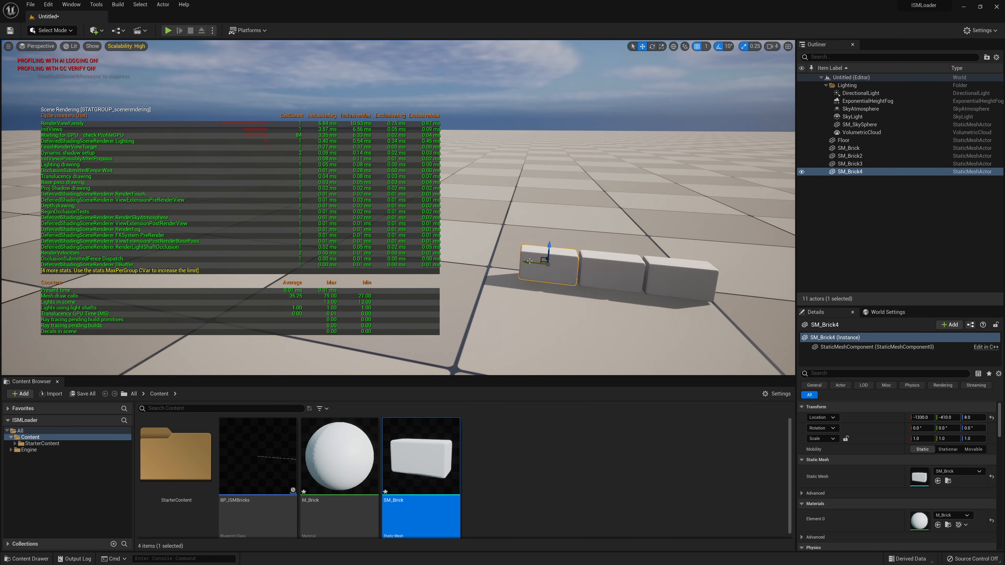
left_click_drag(532, 260, 443, 248)
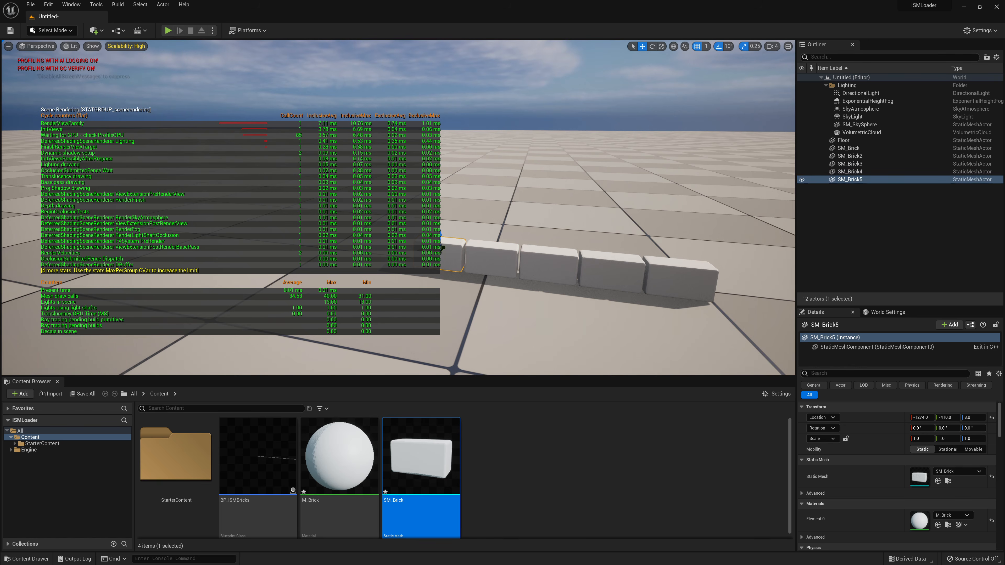
Duplicate the five bricks together and line the copies up along X at the end of the row.
left_click(854, 150, "shift")
right_click_drag(657, 214, 602, 193)
key("s")
key("ctrl+d")
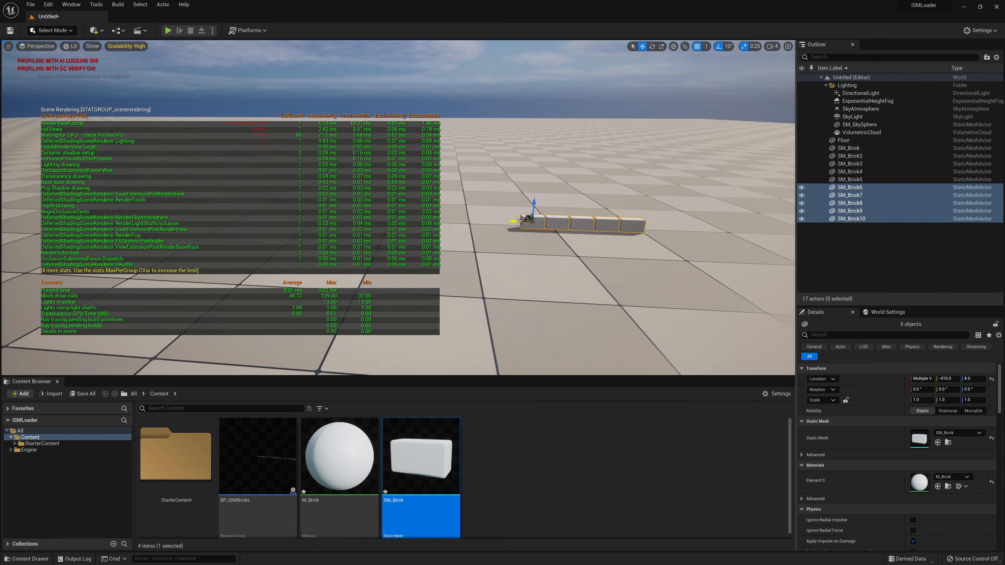
left_click_drag(520, 221, 406, 217)
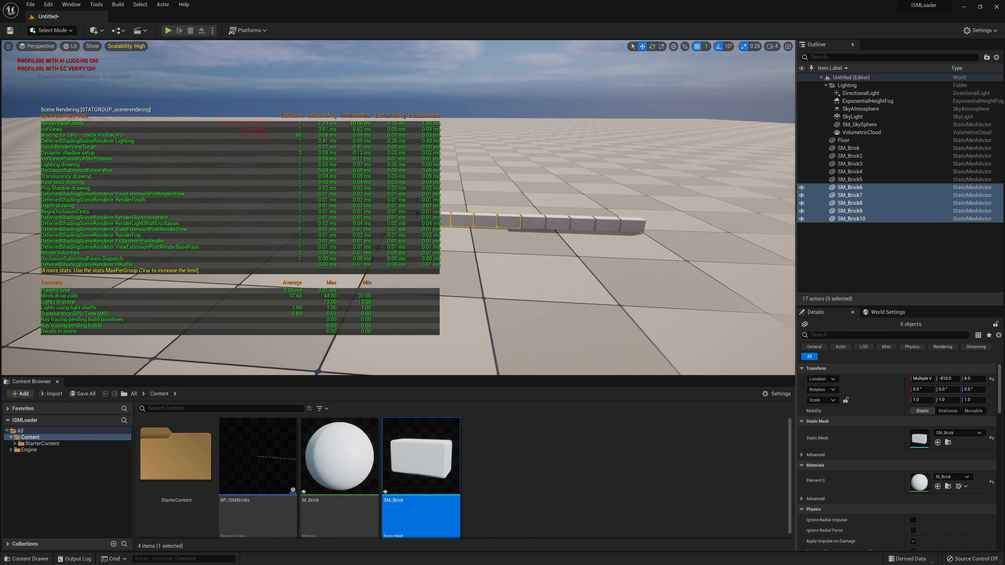
Duplicate SM_Brick through SM_Brick10 and move the ten copies along X to extend the row.
left_click(849, 148)
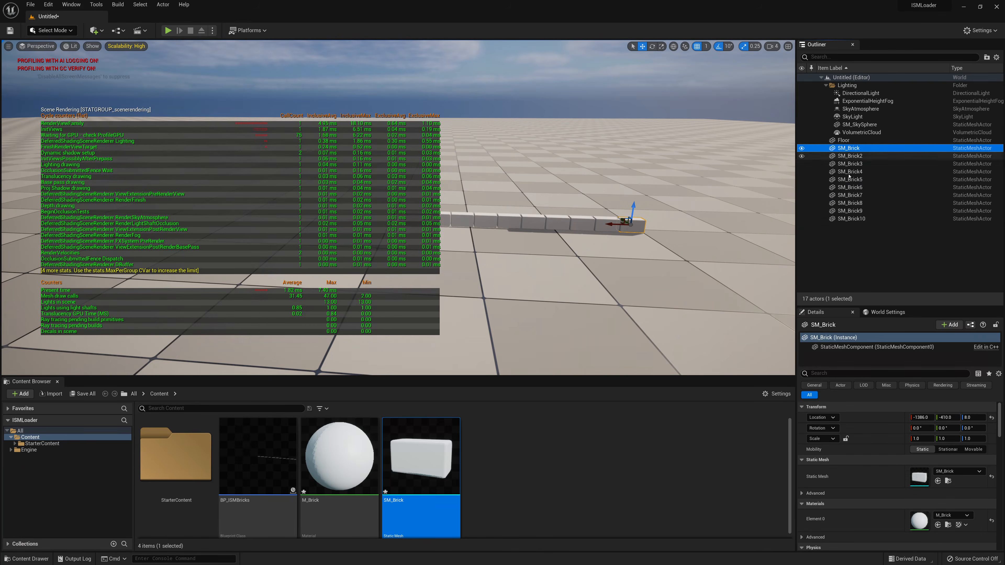
left_click(851, 219, "shift")
key("s")
right_click_drag(681, 222, 633, 220)
key("ctrl+d")
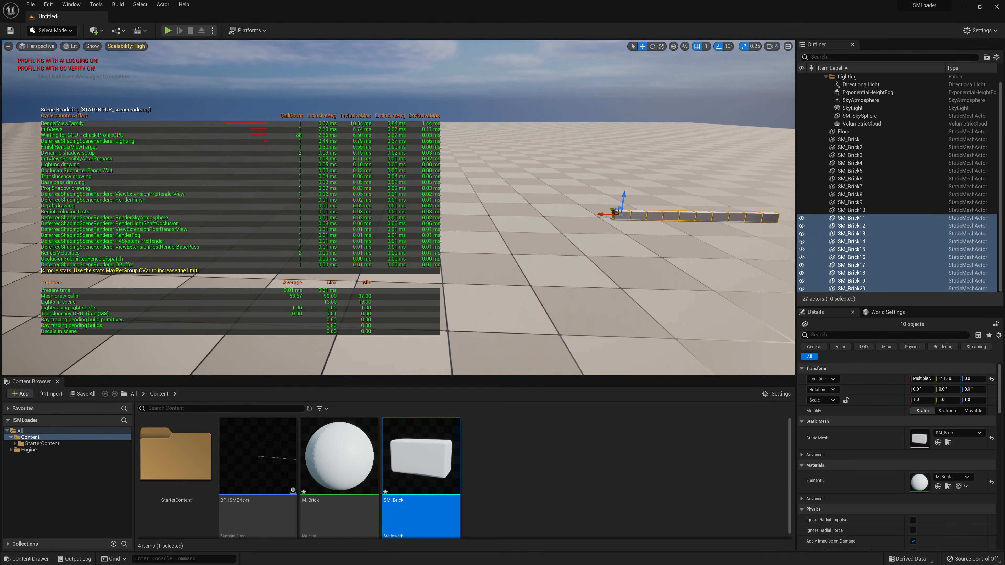
left_click_drag(600, 218, 447, 218)
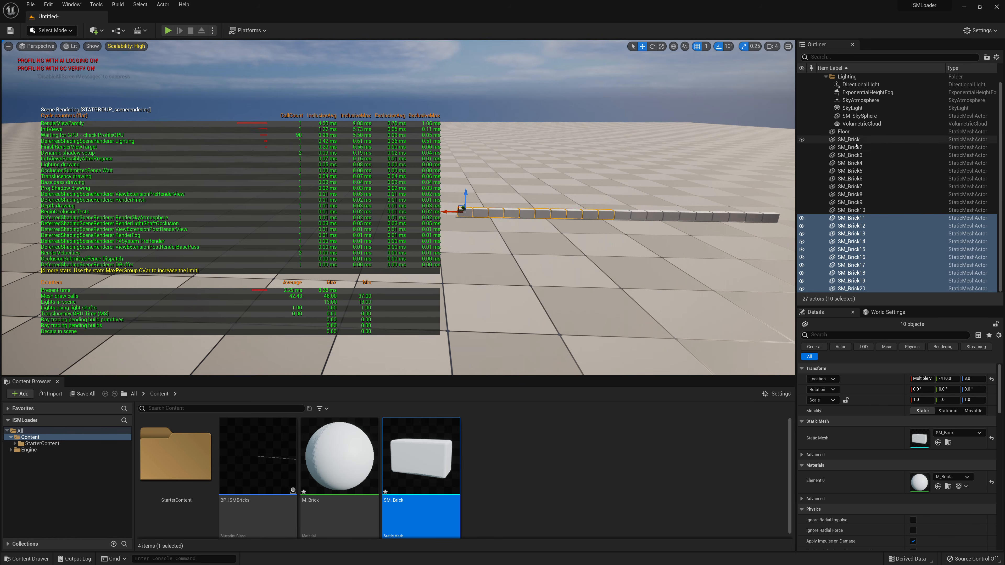
Duplicate SM_Brick through SM_Brick20 and move the twenty copies along X to extend the row.
left_click(848, 139)
left_click(851, 288, "shift")
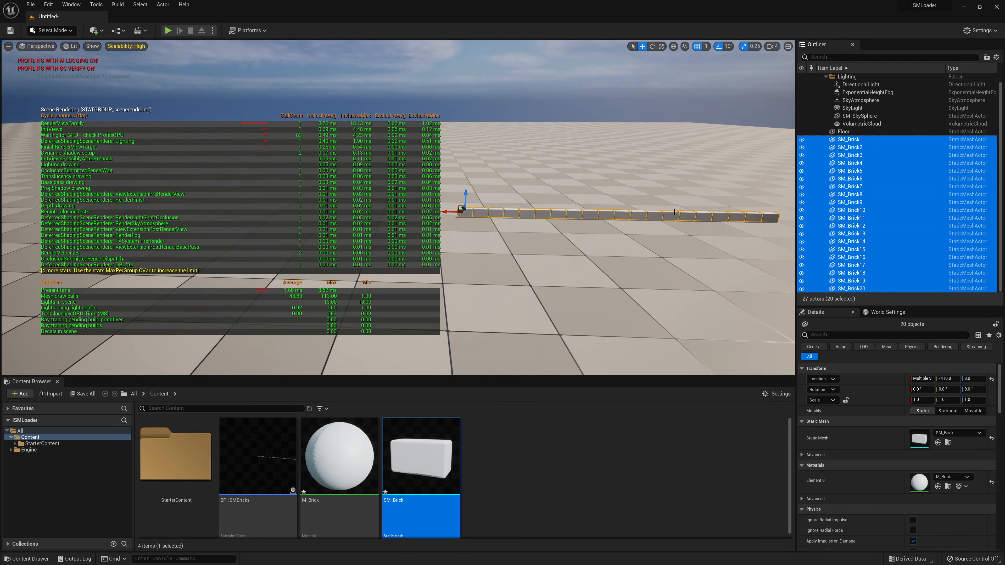
key("ctrl+d")
right_click_drag(562, 216, 554, 216)
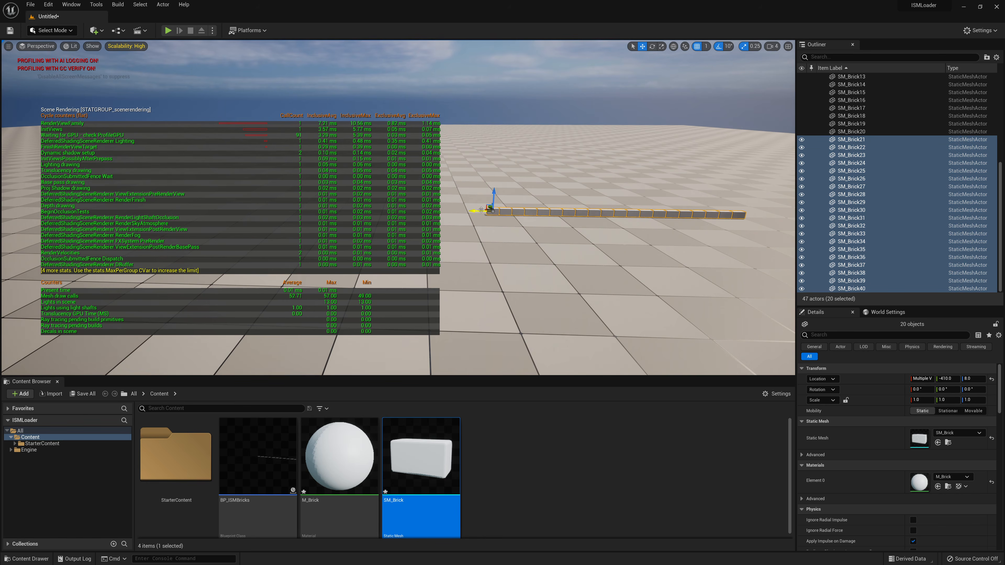
left_click_drag(477, 210, 234, 208)
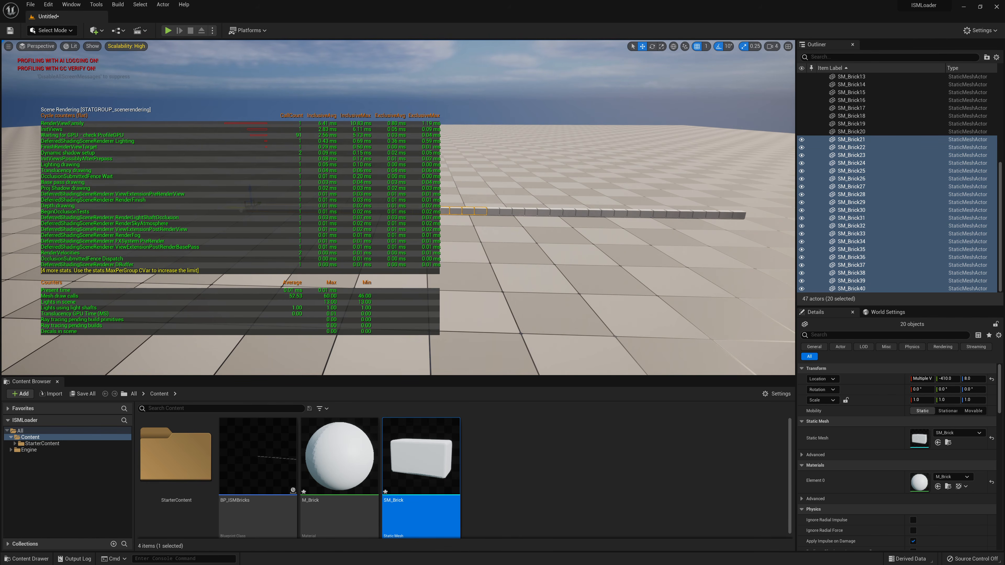
Duplicate SM_Brick through SM_Brick40 and move the forty copies along X to extend the row.
scroll(871, 150, "up", 5)
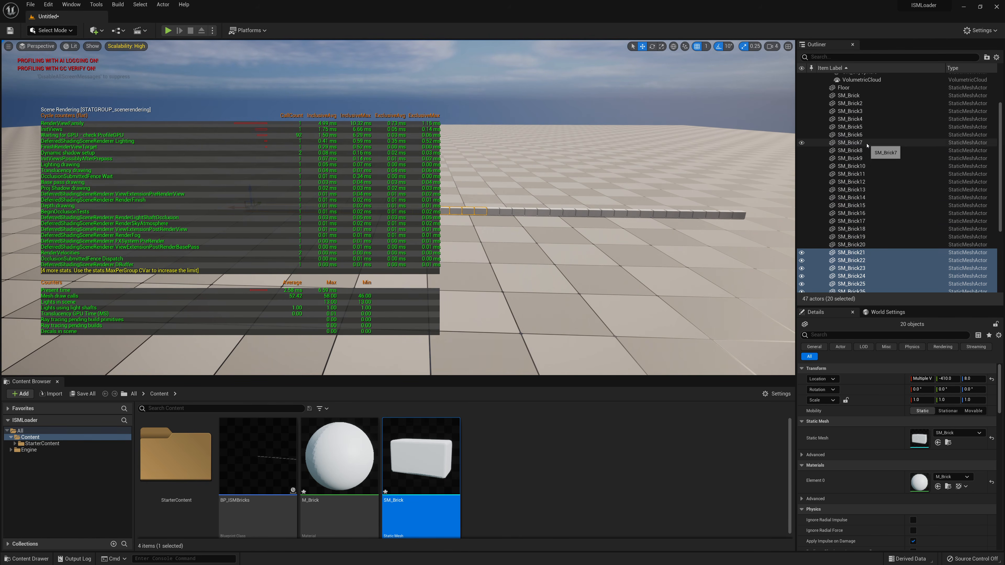
left_click(869, 98)
scroll(871, 178, "down", 5)
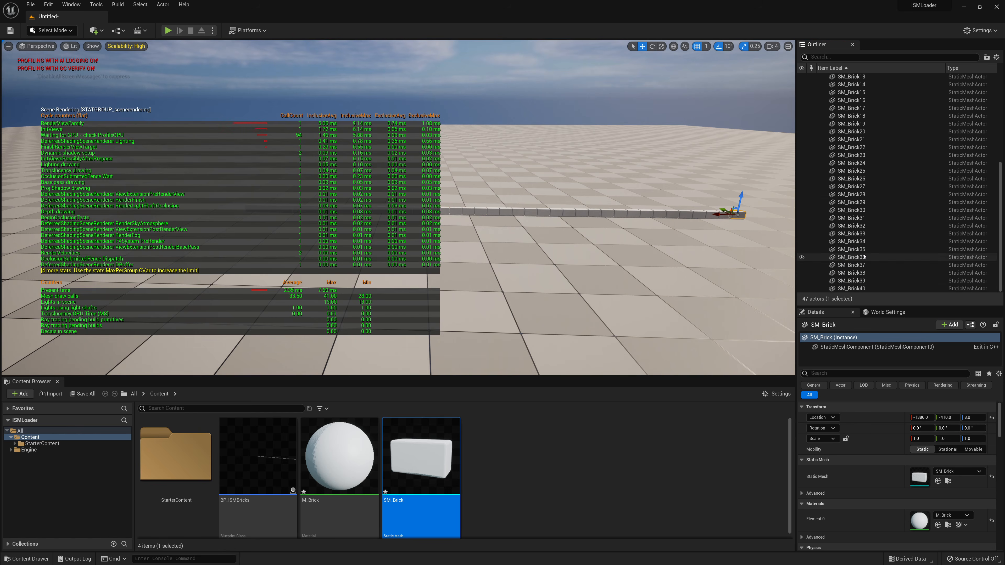
left_click(851, 289, "shift")
key("ctrl+d")
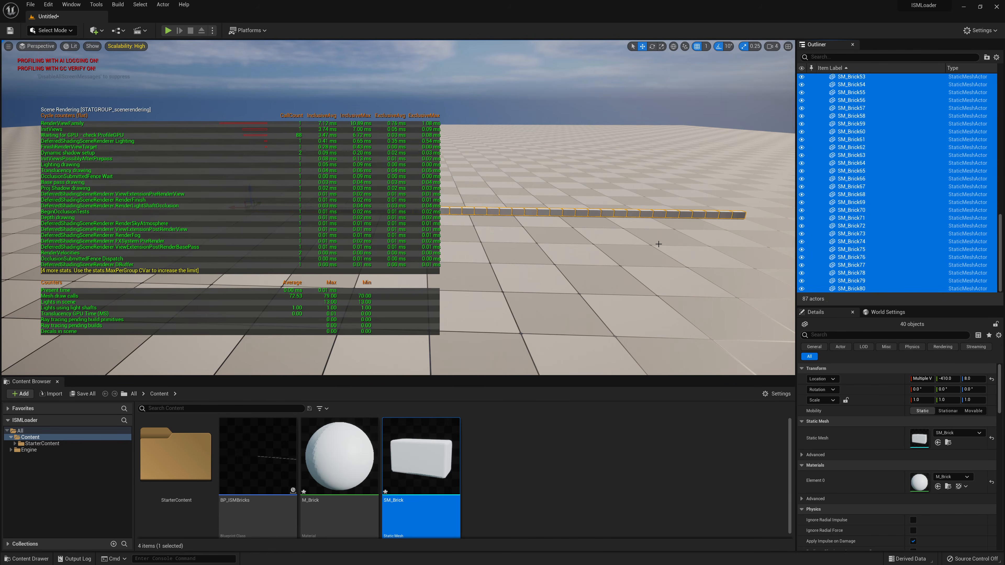
right_click_drag(658, 242, 647, 226)
key("a")
key("s")
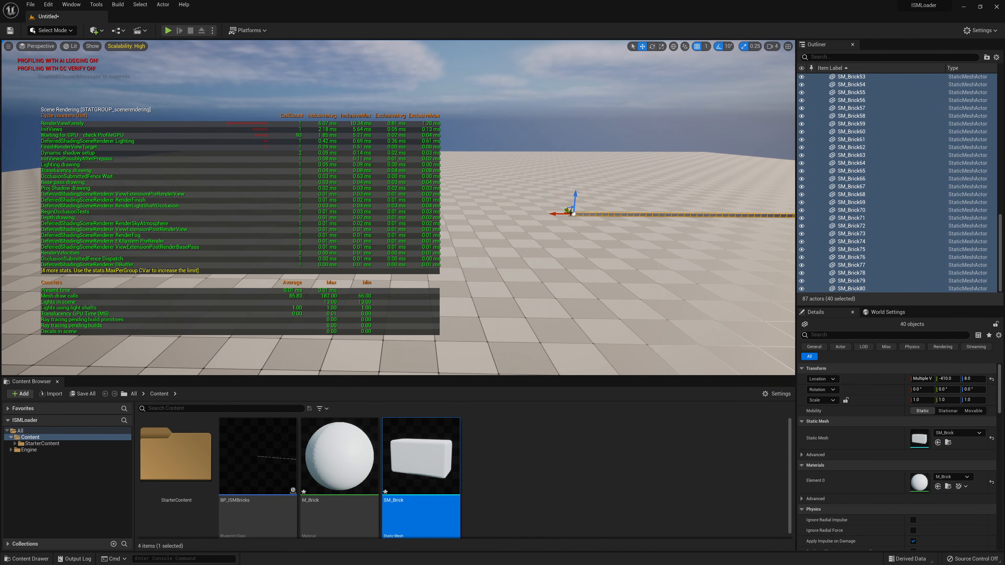
left_click_drag(556, 214, 305, 214)
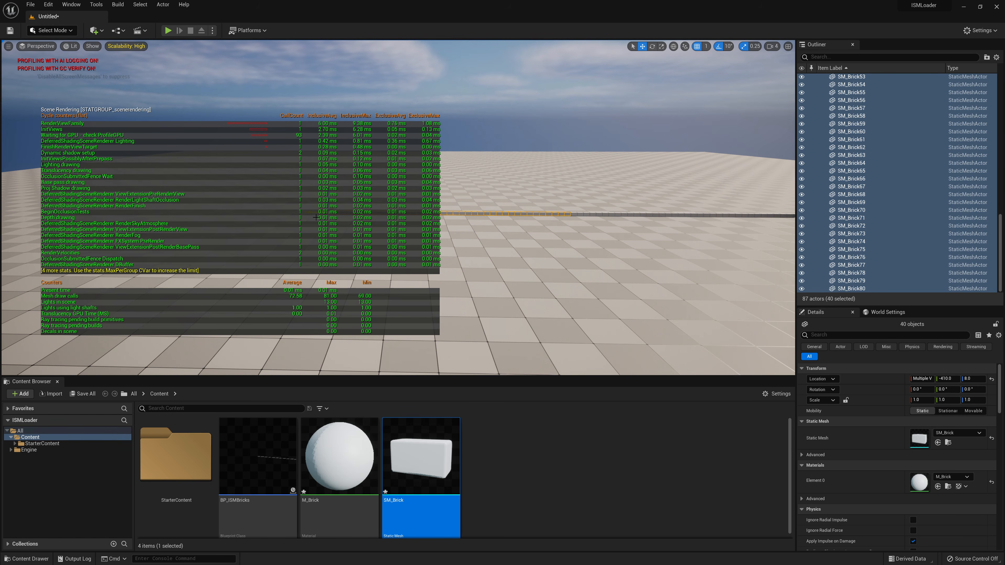
Deselect the bricks and view the extended row lengthwise to check its mesh draw calls in the scene rendering stats.
left_click(491, 273)
key("d")
right_click_drag(490, 273, 372, 274)
right_click_drag(567, 173, 567, 173)
key("w")
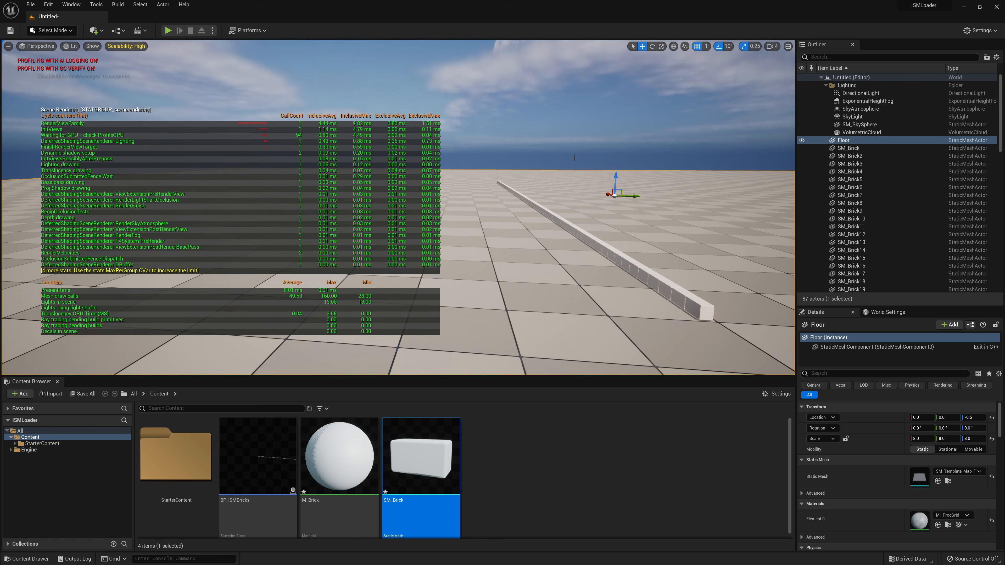
left_click(574, 158)
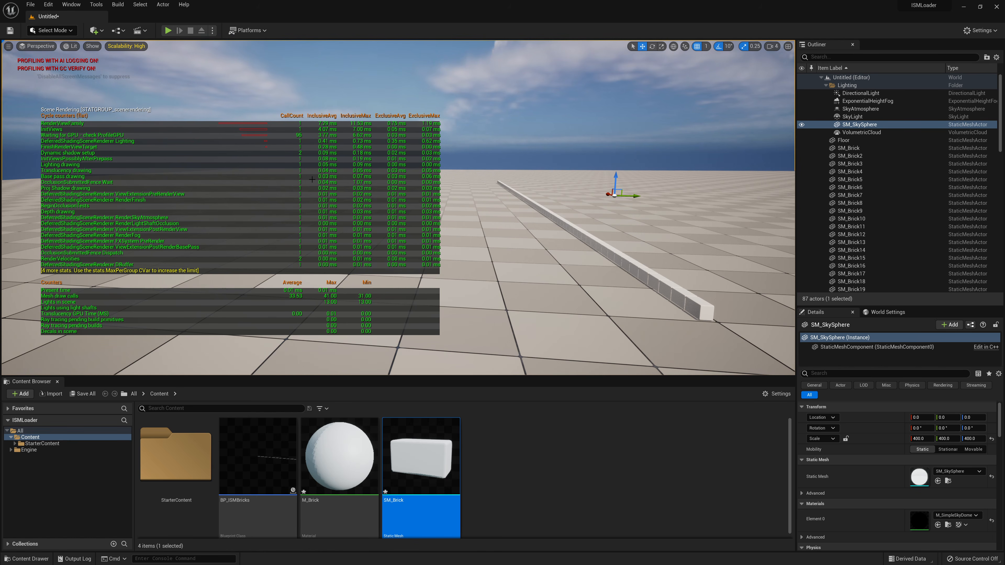
Delete all the separate brick actors, SM_Brick through SM_Brick80, from the level.
left_click(913, 148)
left_click_drag(999, 119, 998, 273)
left_click(871, 289, "shift")
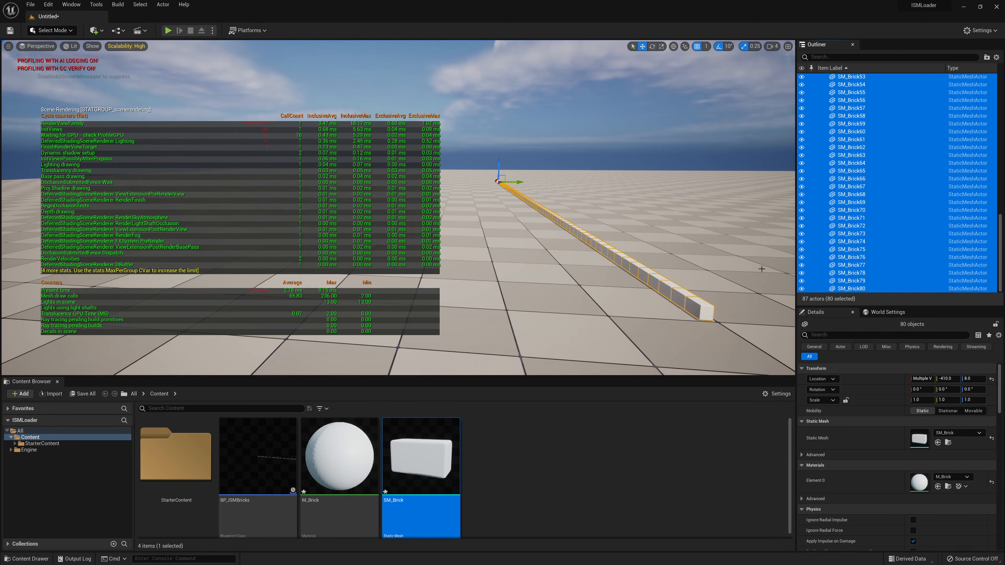
key("Delete")
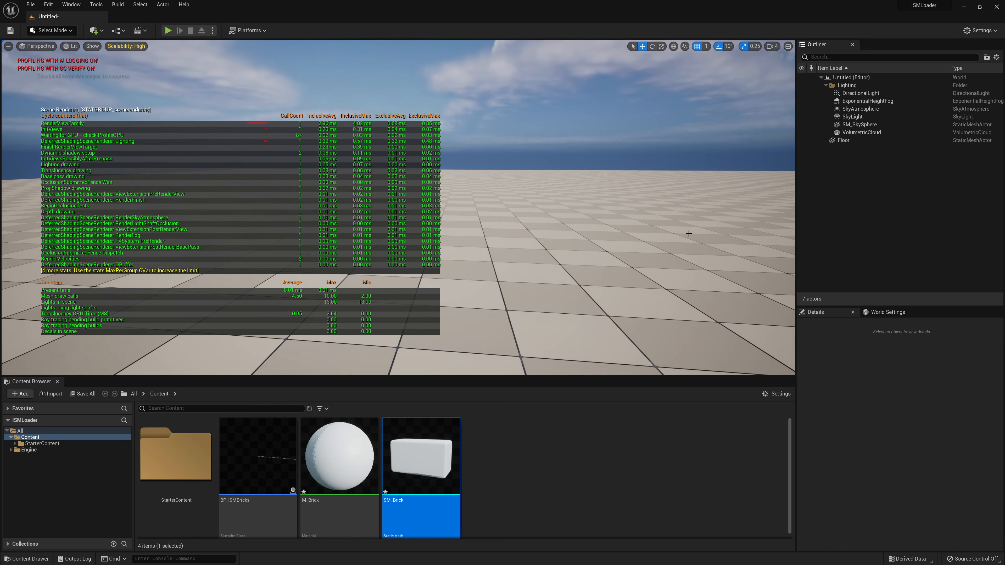
right_click_drag(688, 234, 639, 208)
left_click(634, 195)
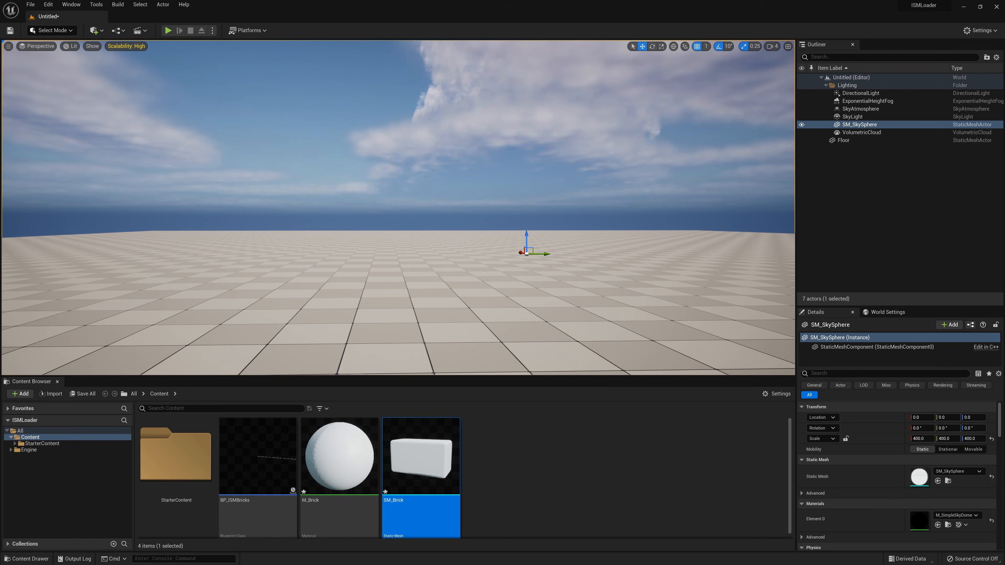
Switch to the browser and review the UE5 Instanced Static Meshes slides comparing SM, ISM and HISM and explaining manual ISM creation.
key("alt+Tab")
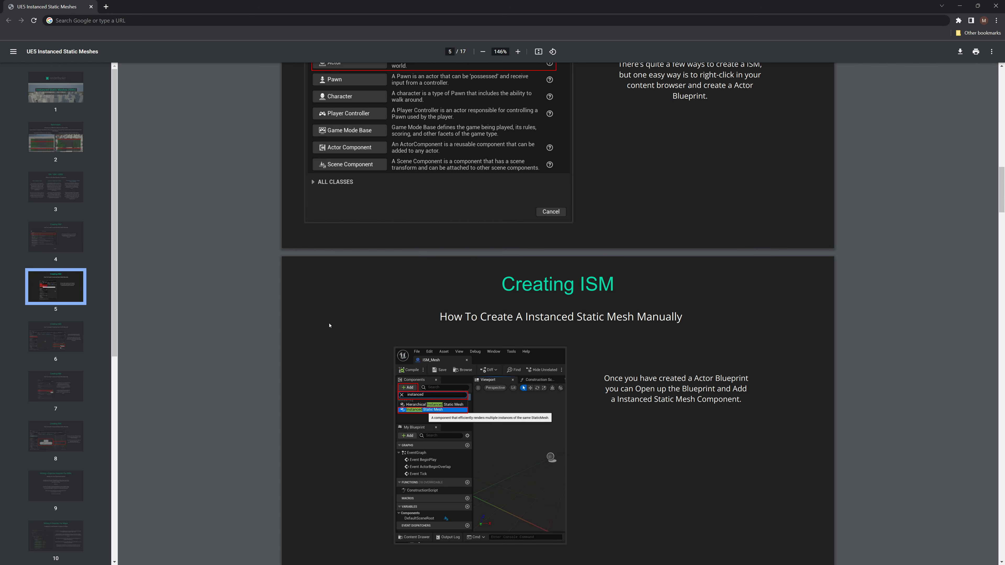
scroll(337, 344, "up", 5)
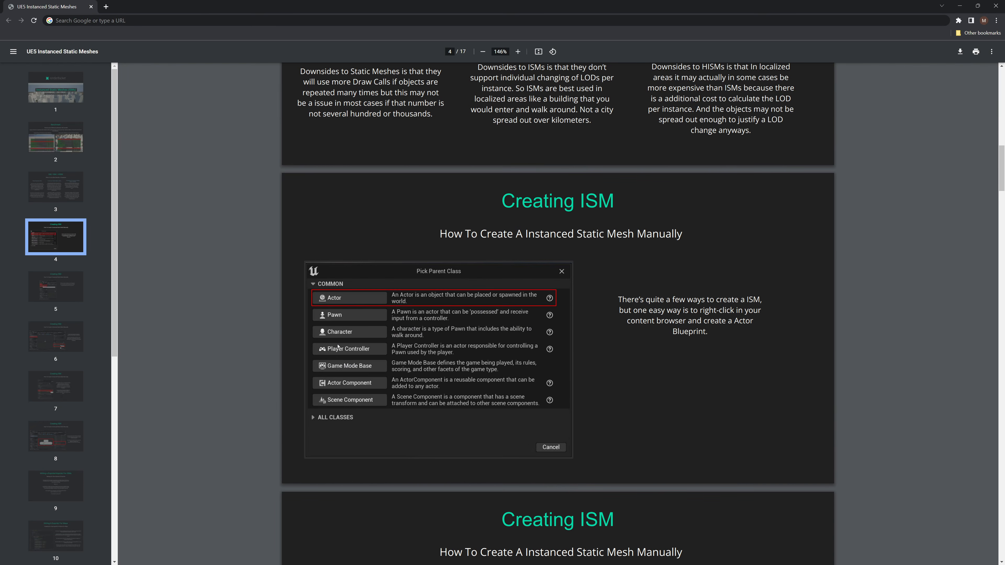
scroll(339, 341, "down", 10)
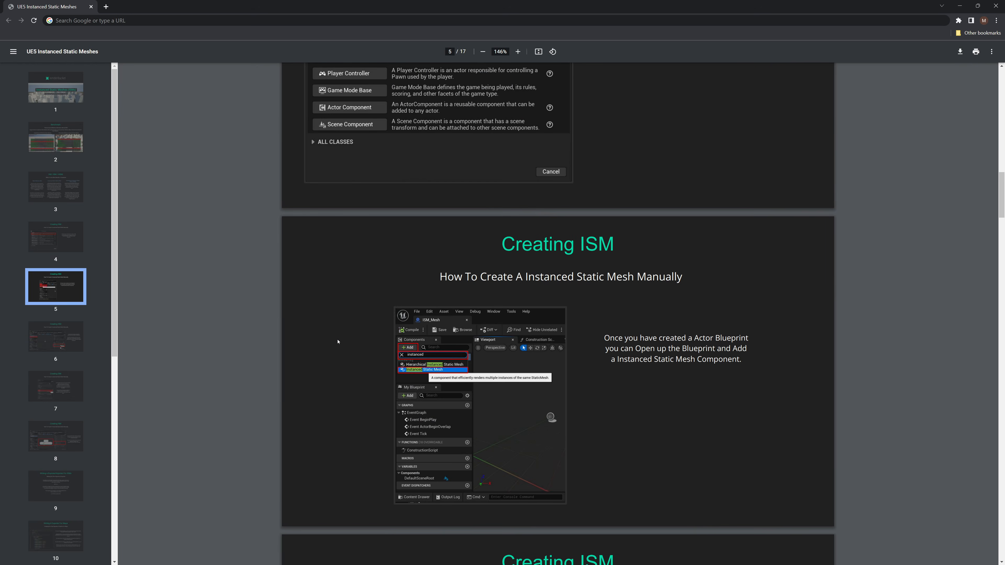
scroll(338, 342, "up", 10)
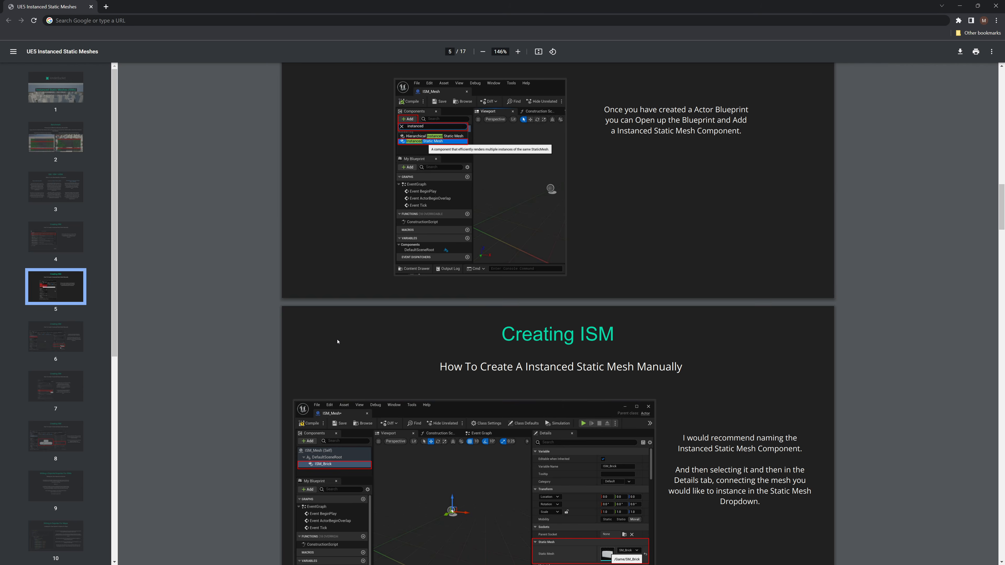
scroll(338, 343, "up", 5)
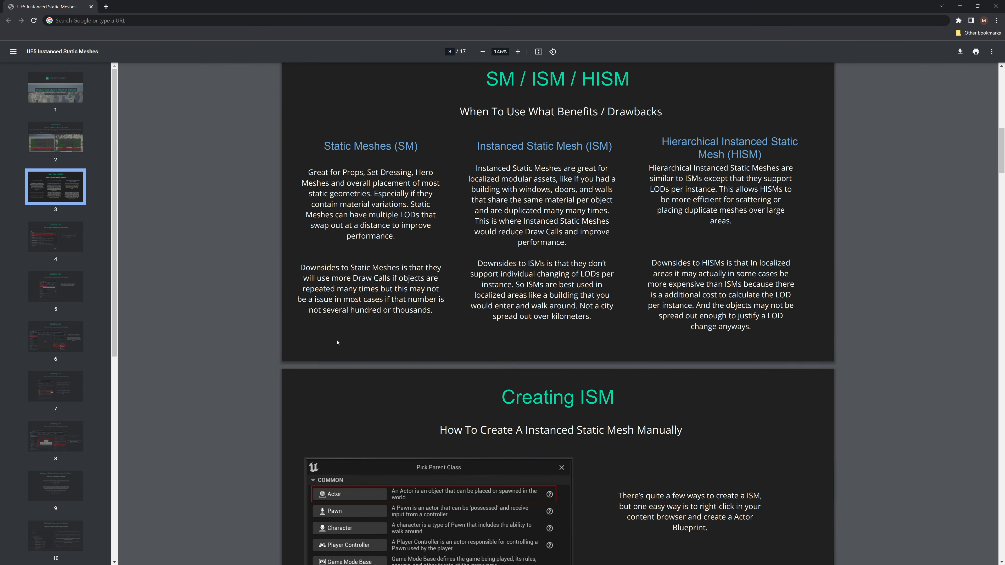
scroll(337, 343, "down", 13)
scroll(337, 343, "down", 5)
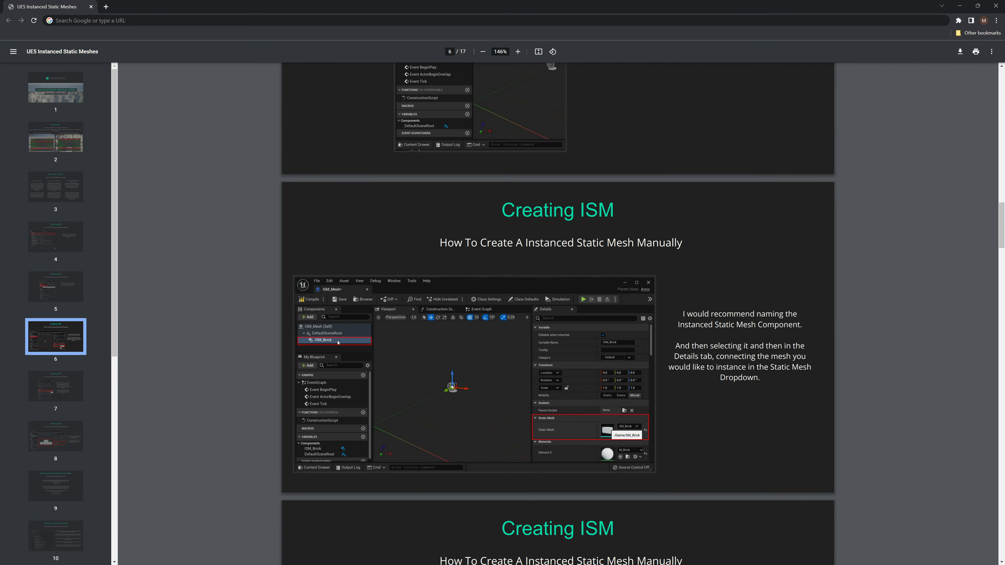
scroll(338, 343, "up", 8)
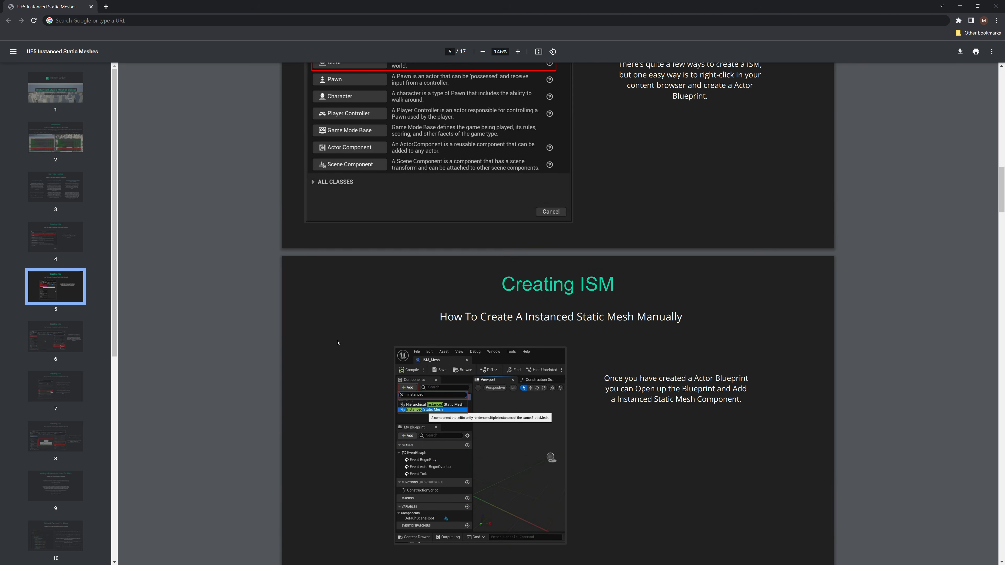